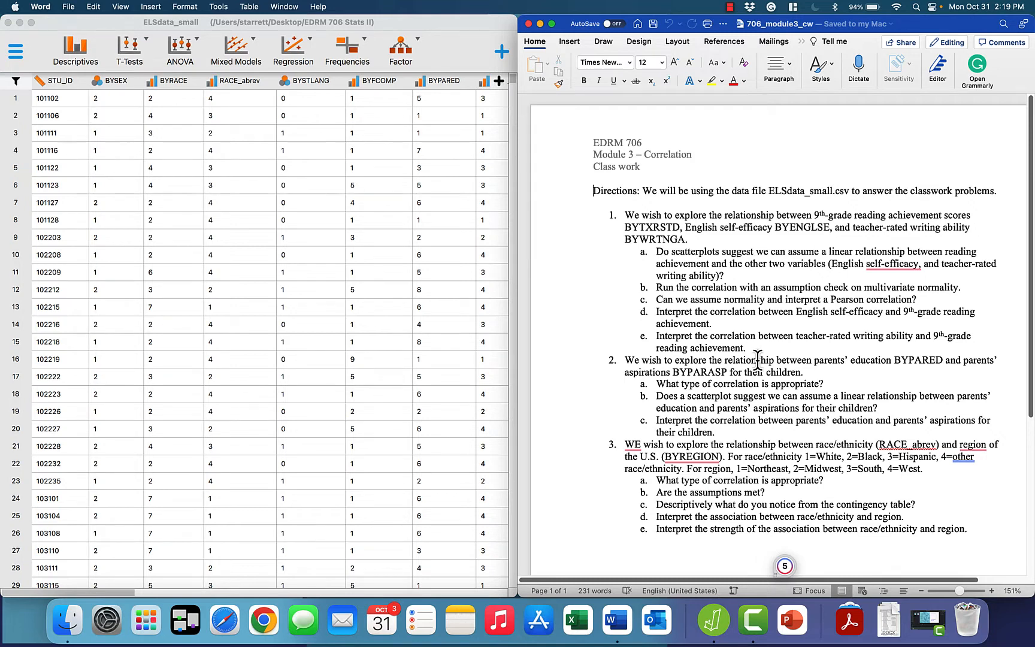
Set up a classical Correlation analysis with the variables BYTXRSTD, BYENGLSE and BYWRTNGA
left_click(294, 47)
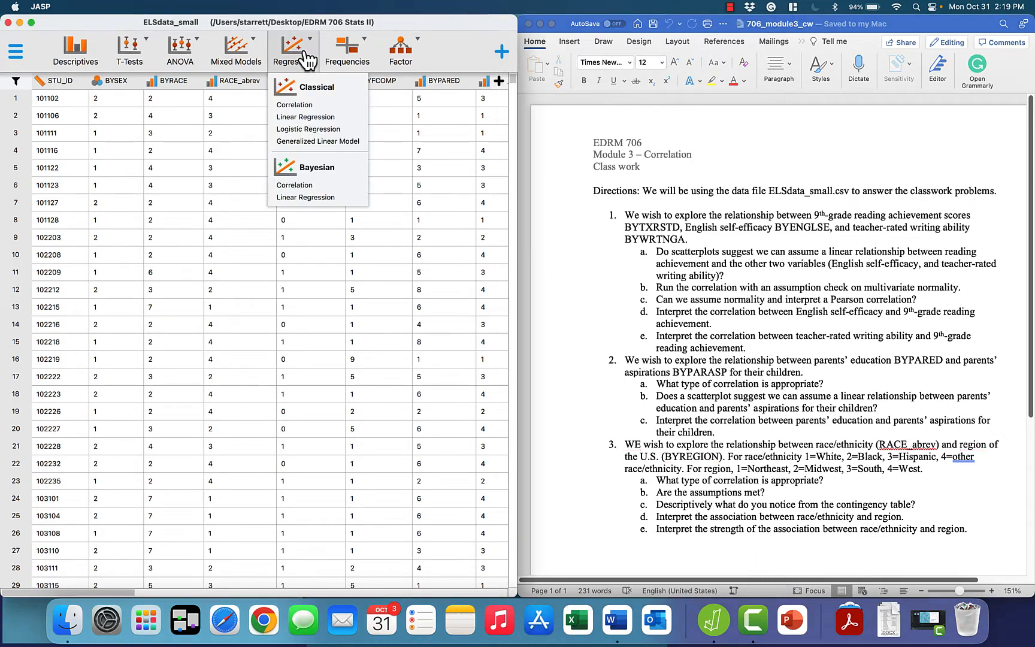
left_click(307, 105)
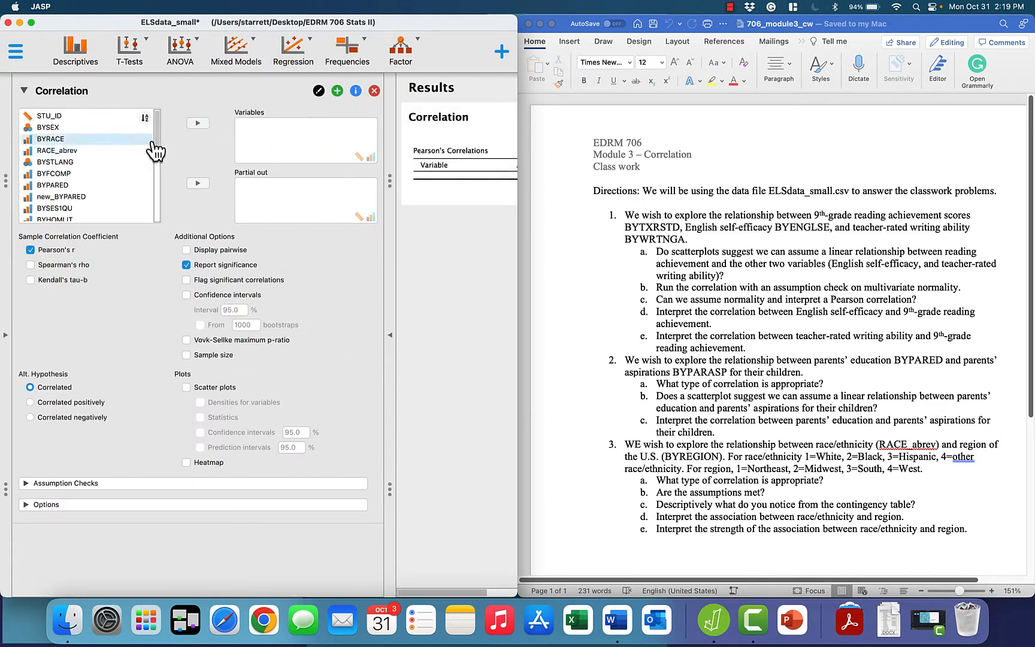
scroll(157, 150, "down", 5)
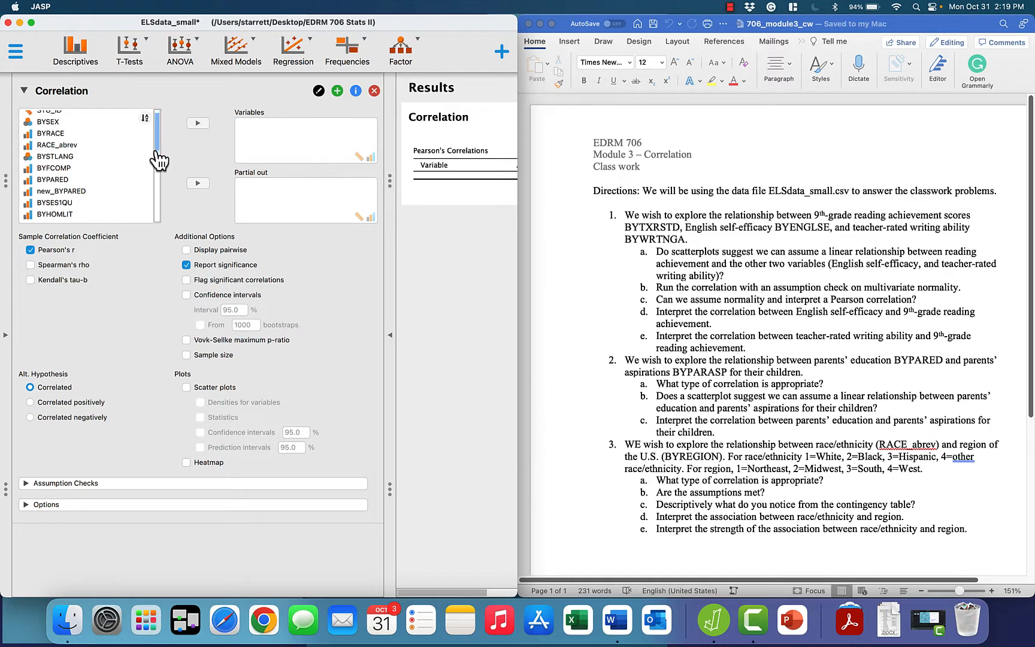
left_click(114, 155)
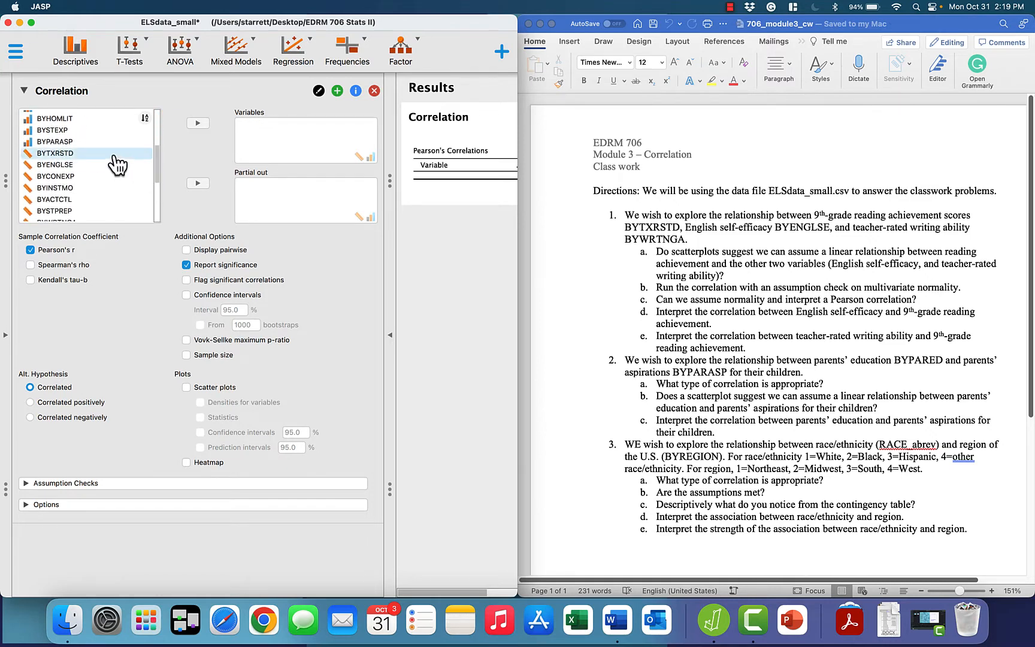
left_click(198, 122)
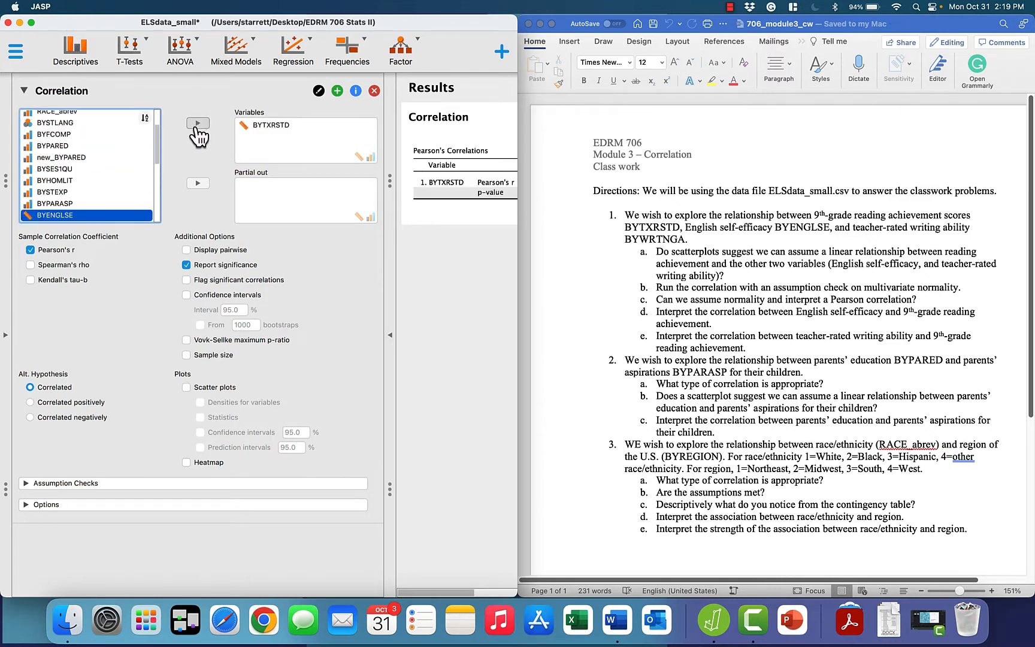
left_click(201, 127)
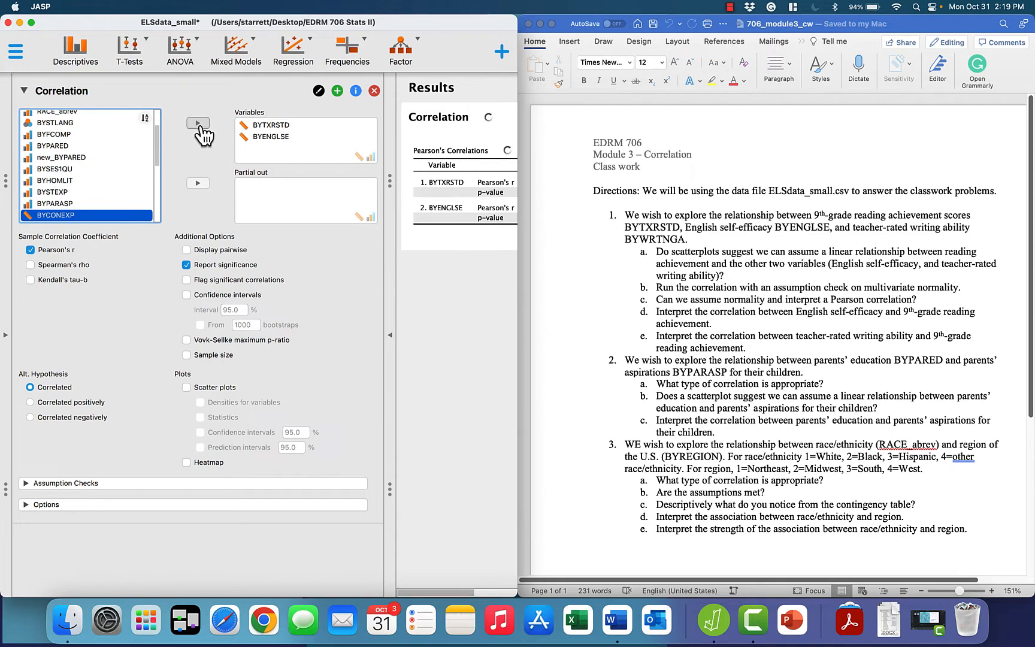
left_click_drag(160, 168, 160, 192)
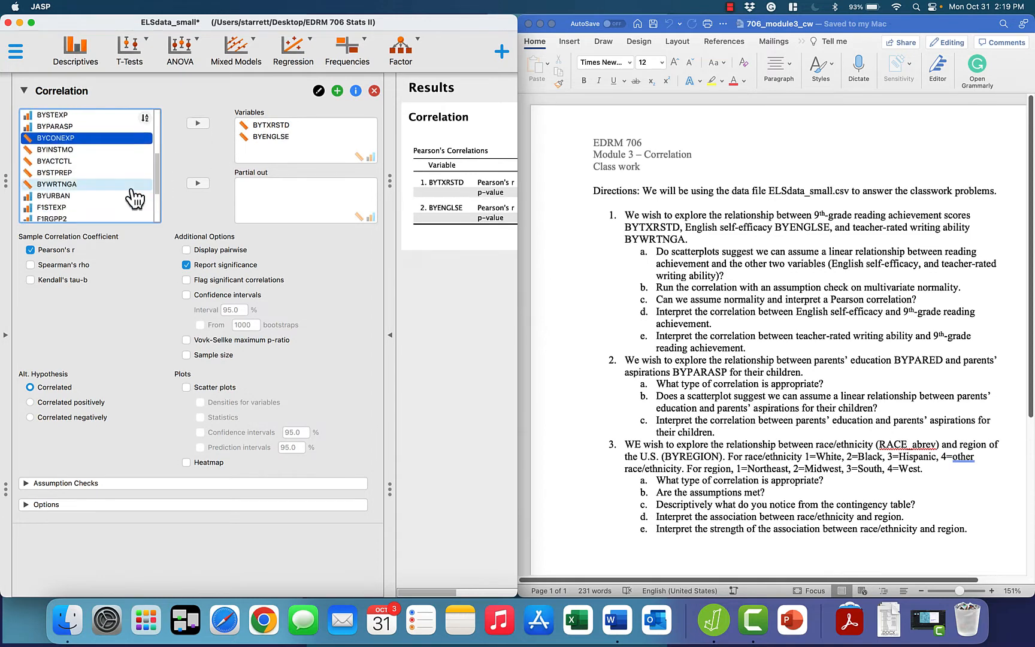
left_click(132, 185)
left_click(197, 123)
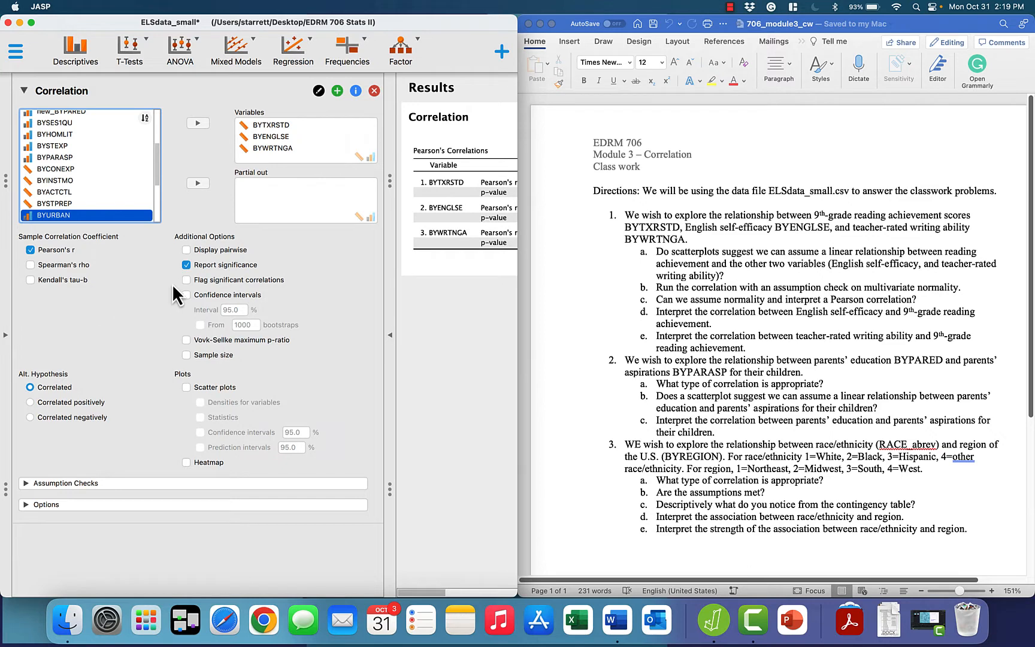
Enable flagging of significant correlations, scatter plots and the Shapiro multivariate normality check for the correlation analysis
left_click(187, 280)
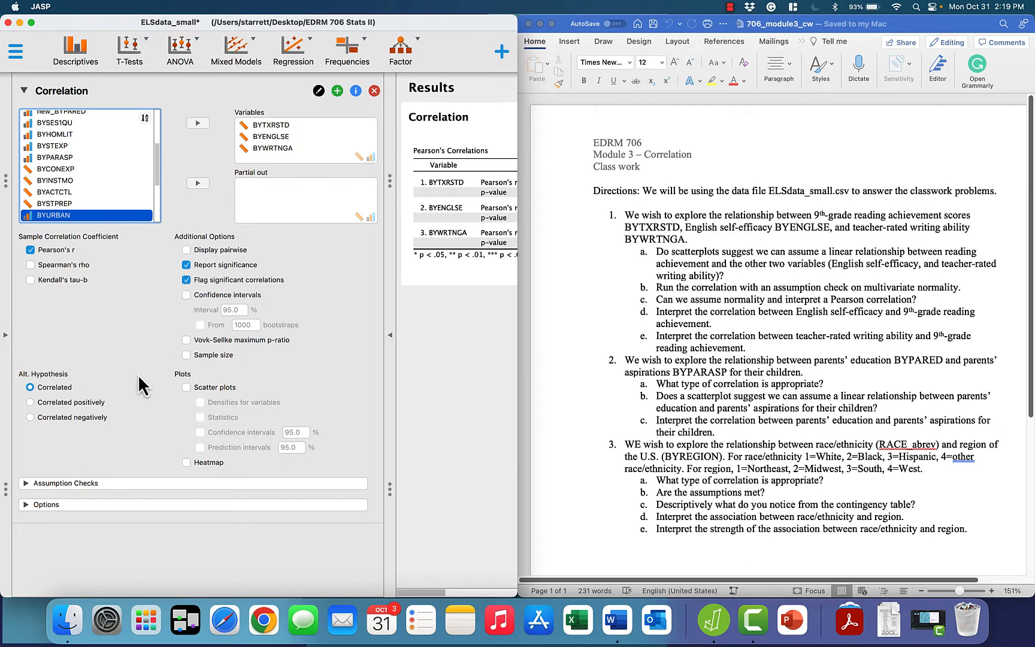
left_click(186, 388)
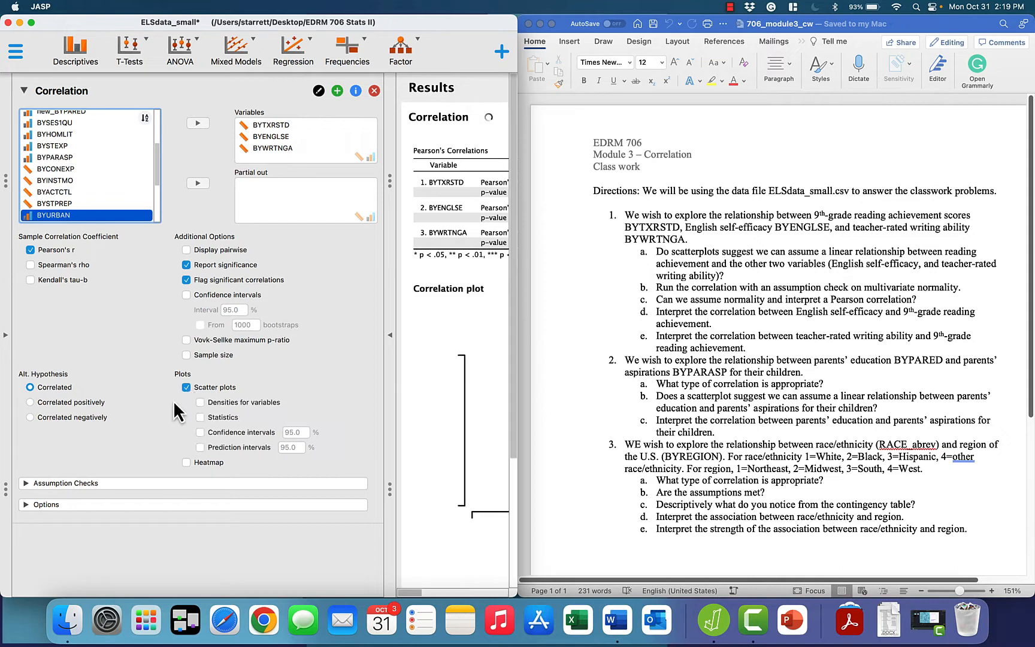
left_click(127, 484)
left_click(53, 519)
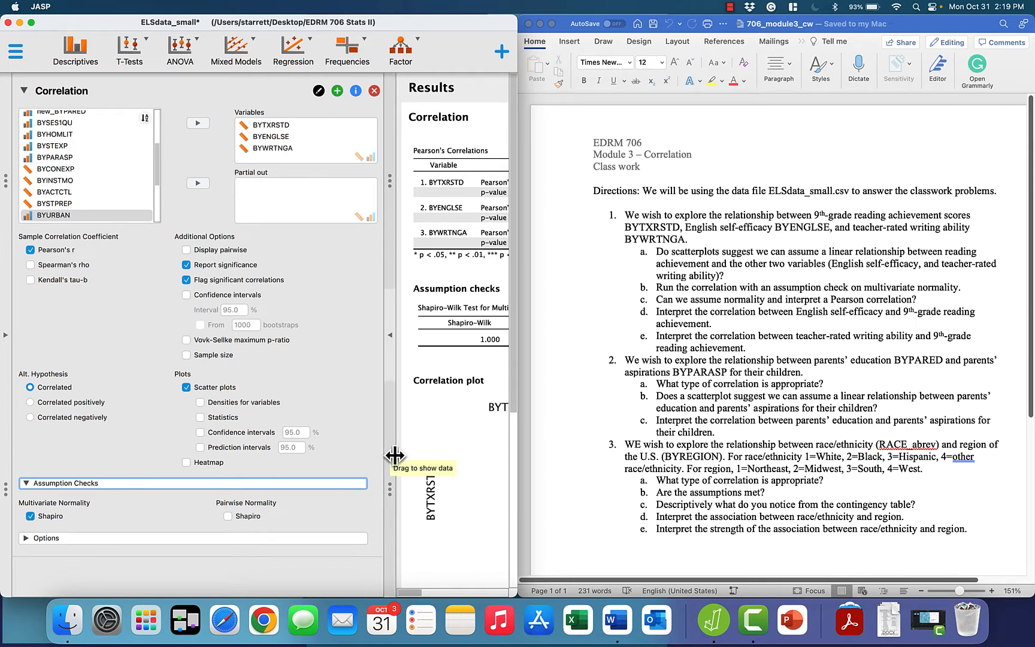
Widen the results area and examine the scatter plots of BYTXRSTD, BYENGLSE and BYWRTNGA for linear relationships
left_click_drag(395, 455, 62, 439)
scroll(328, 454, "down", 5)
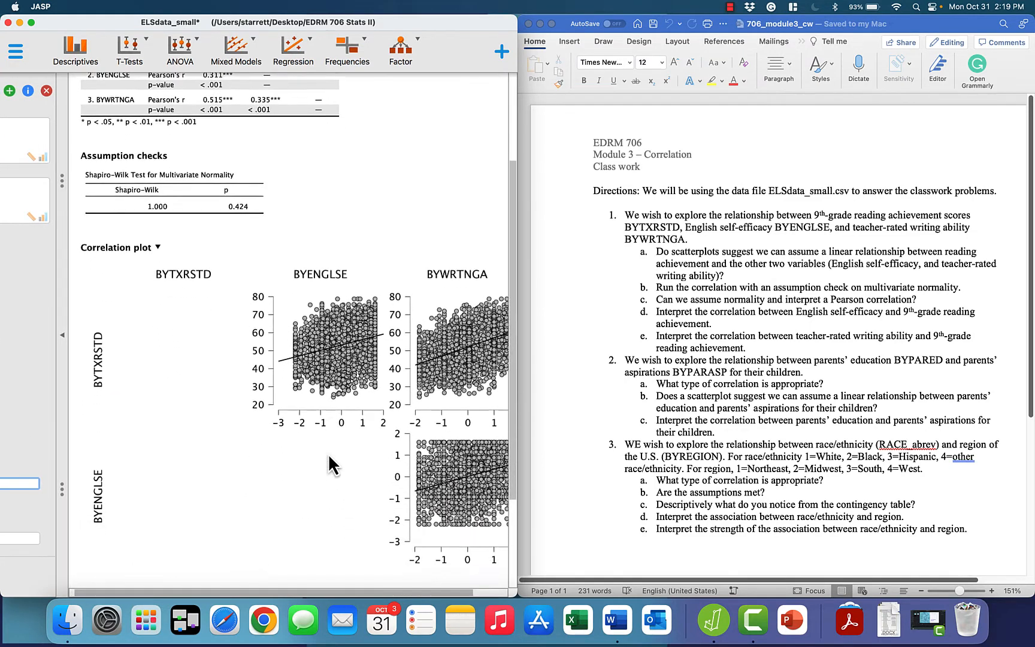
scroll(328, 457, "down", 2)
scroll(328, 457, "right", 1)
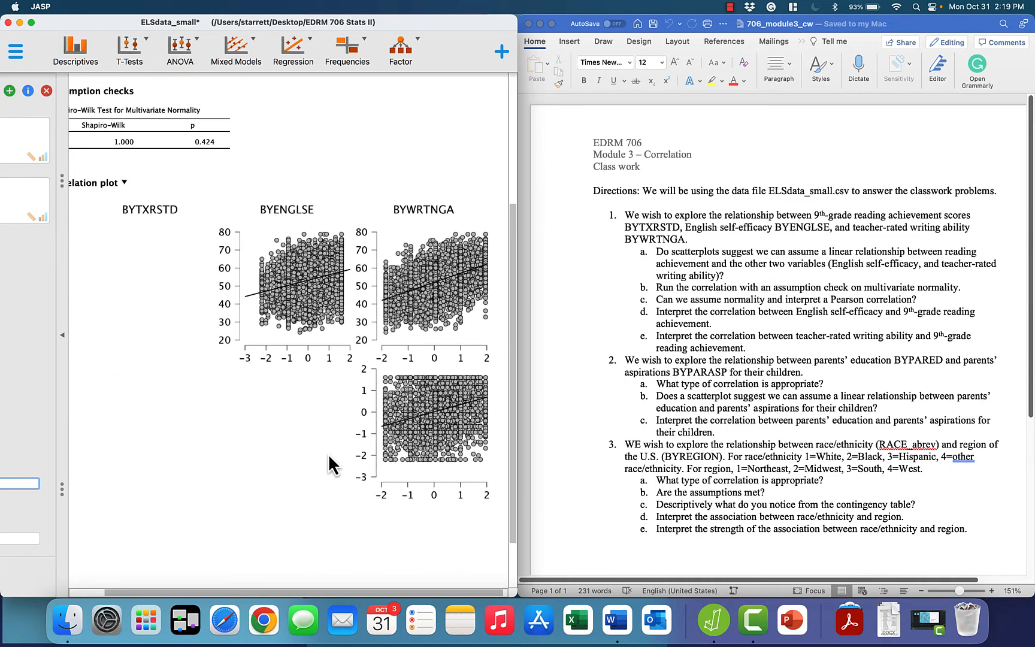
scroll(329, 457, "up", 3)
scroll(299, 461, "left", 2)
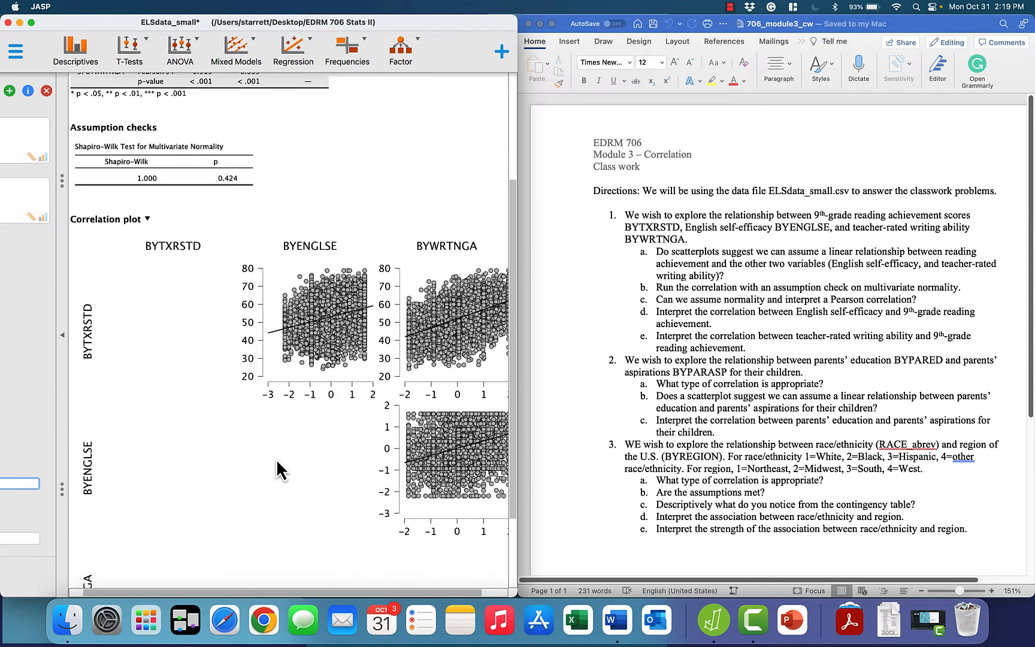
scroll(280, 471, "down", 3)
scroll(278, 469, "up", 2)
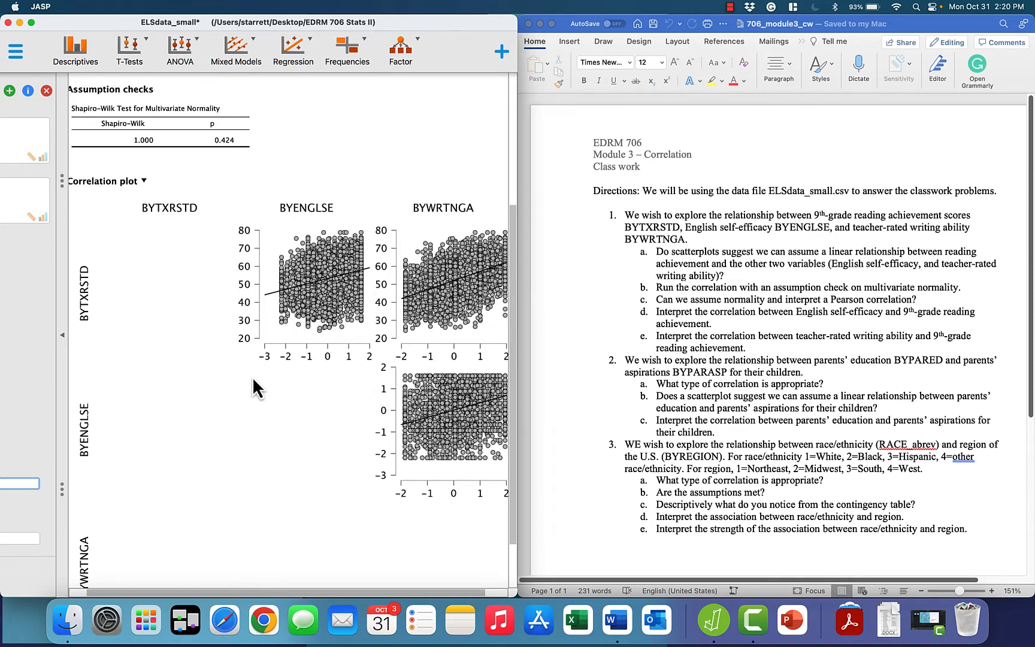
Examine the Shapiro-Wilk multivariate normality result and the Pearson's correlations table to answer question 1
scroll(210, 353, "up", 5)
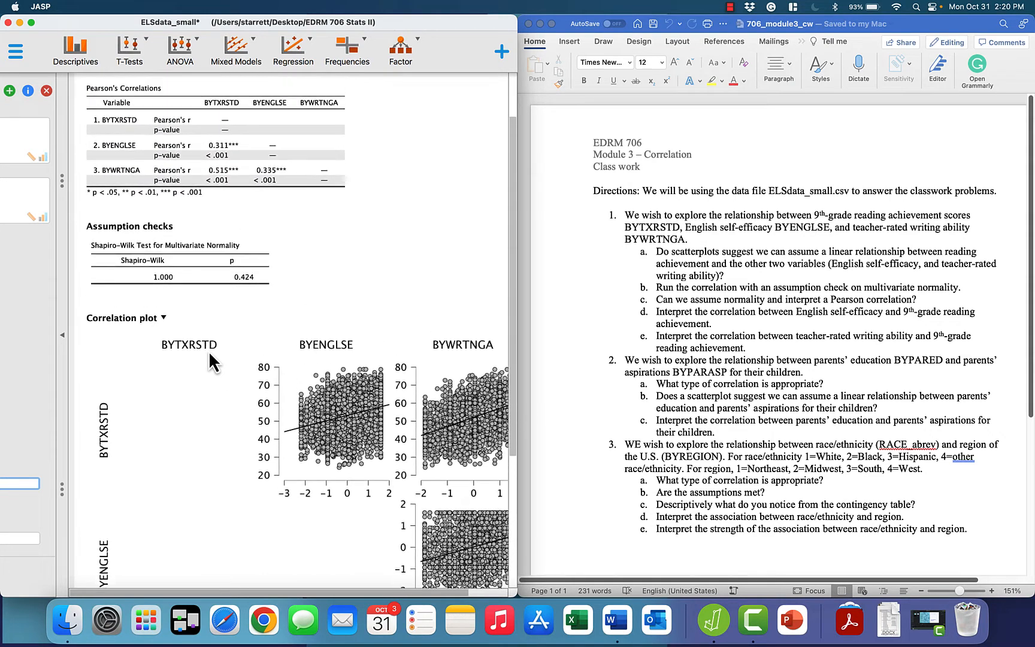
scroll(209, 350, "up", 1)
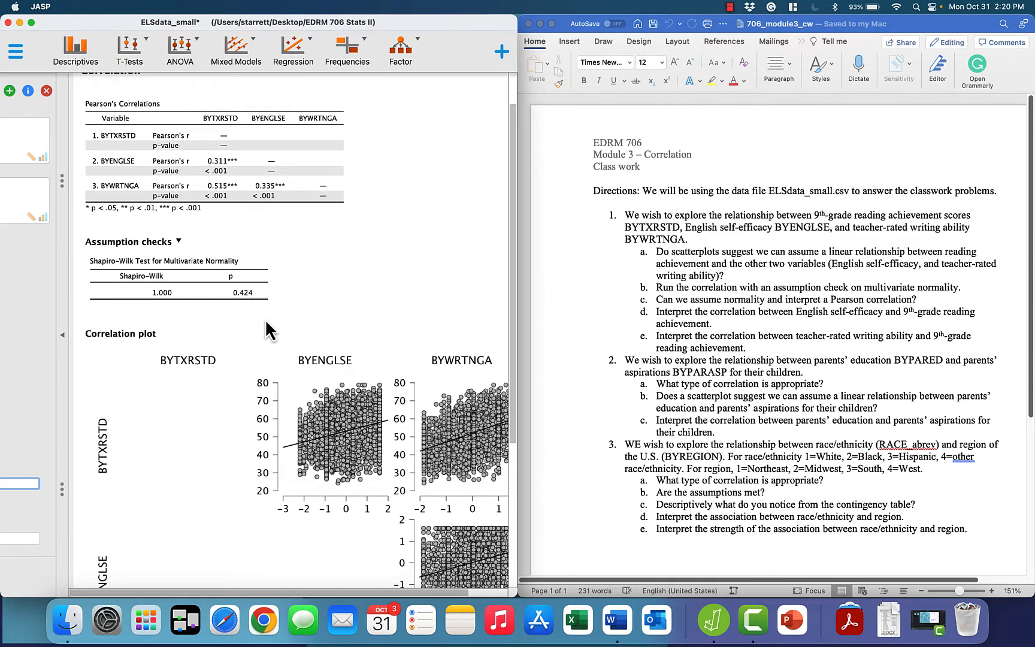
scroll(302, 300, "up", 2)
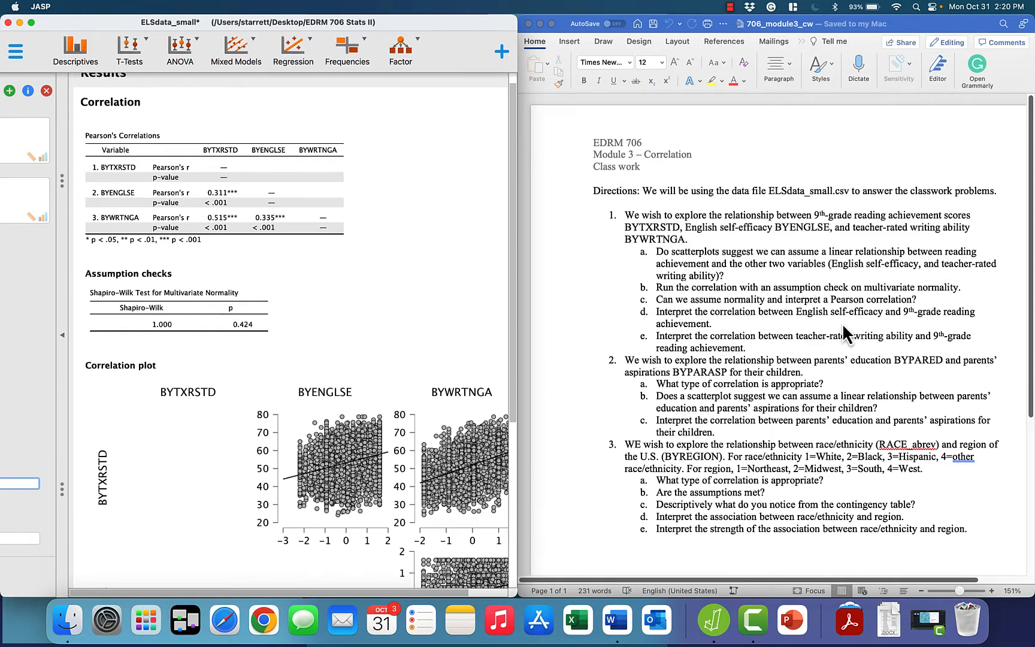
scroll(269, 290, "up", 1)
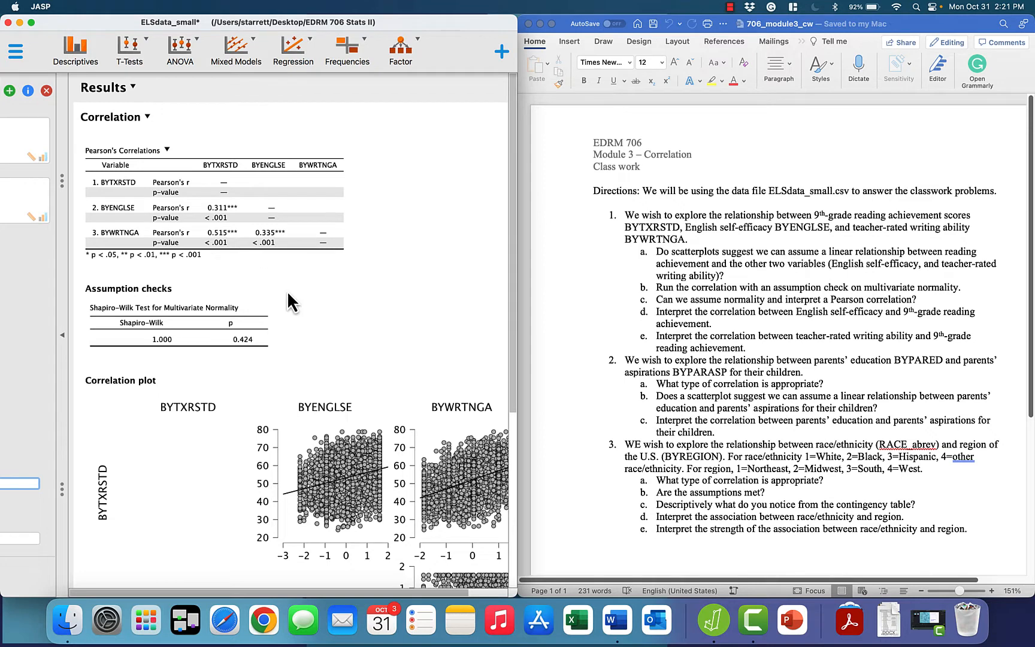
scroll(339, 339, "down", 2)
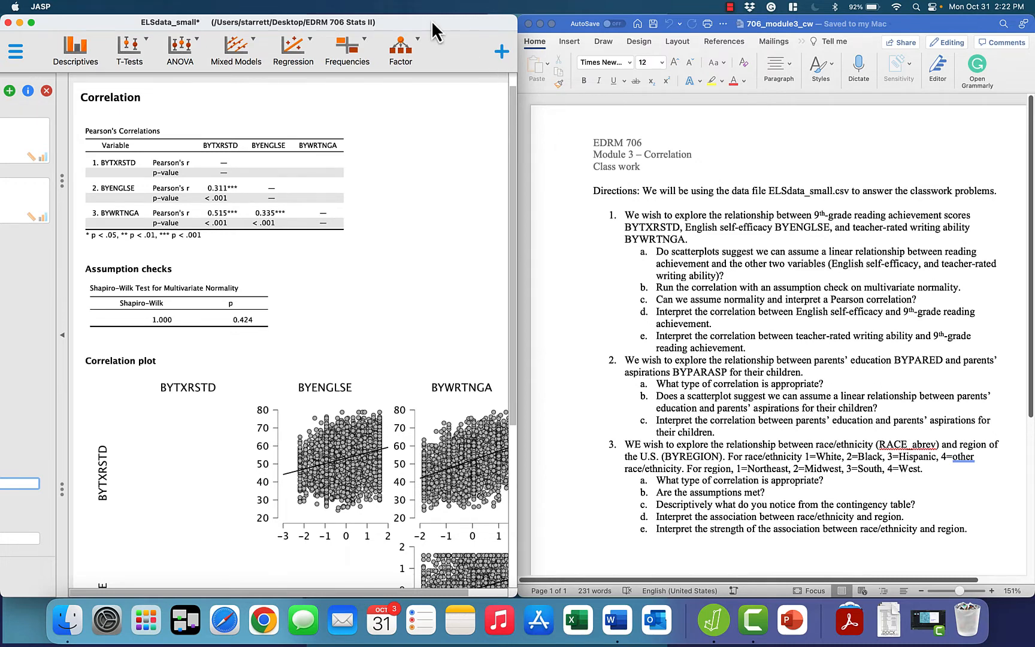
scroll(239, 226, "up", 2)
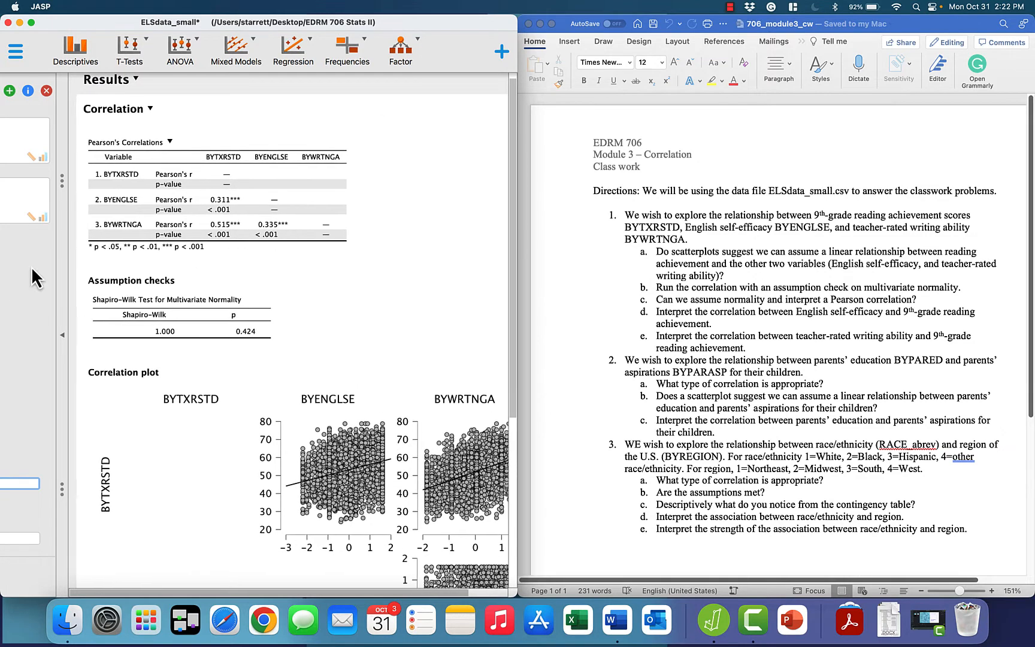
Bring back the correlation settings and remove all three variables from the analysis
left_click(60, 337)
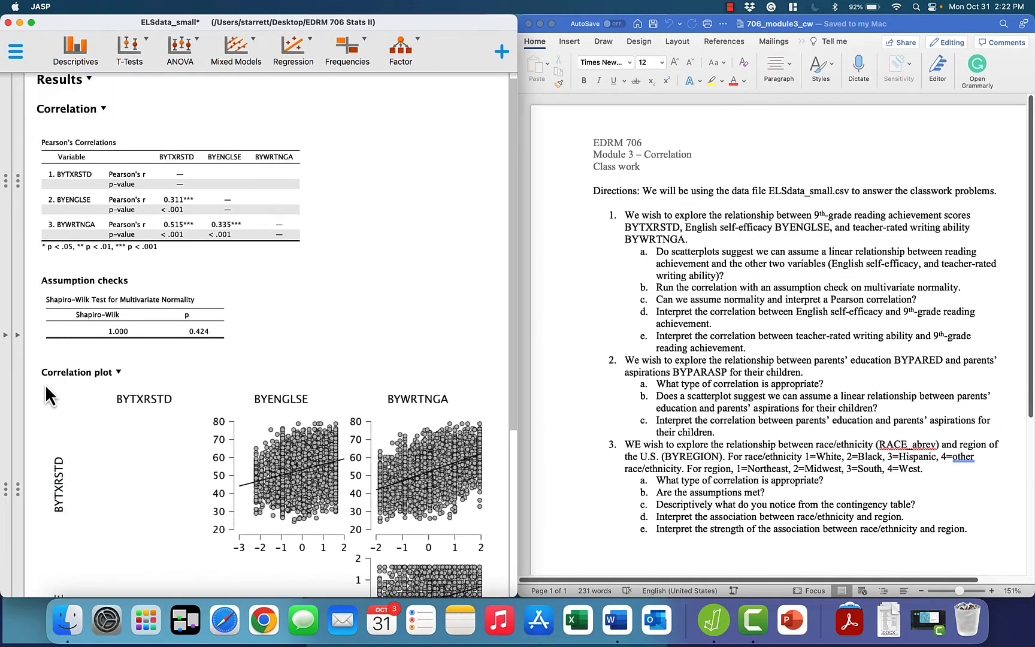
left_click(21, 337)
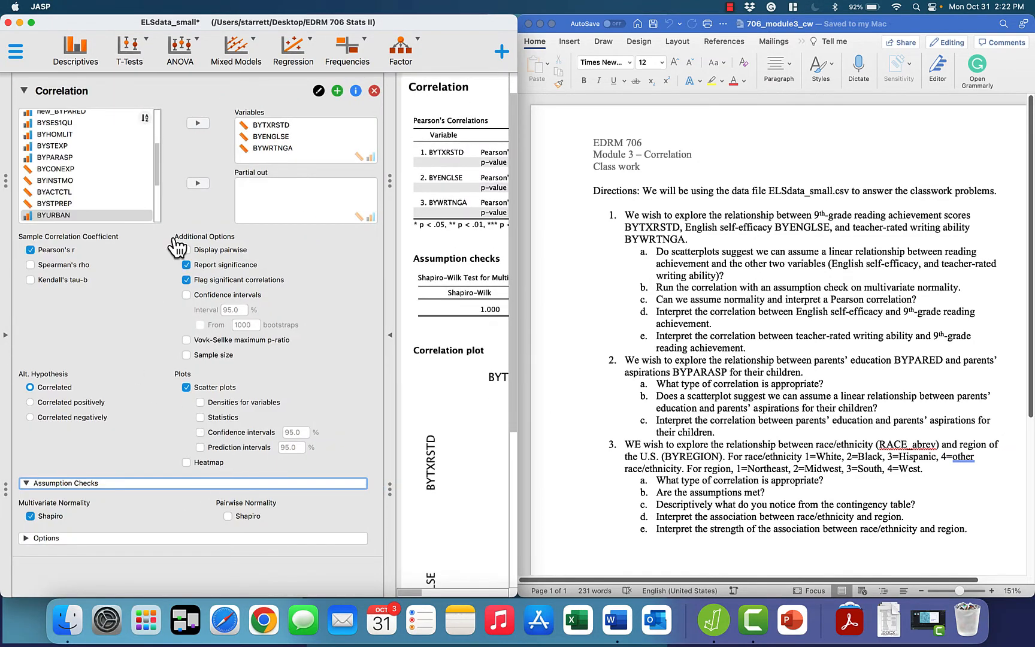
left_click(288, 150)
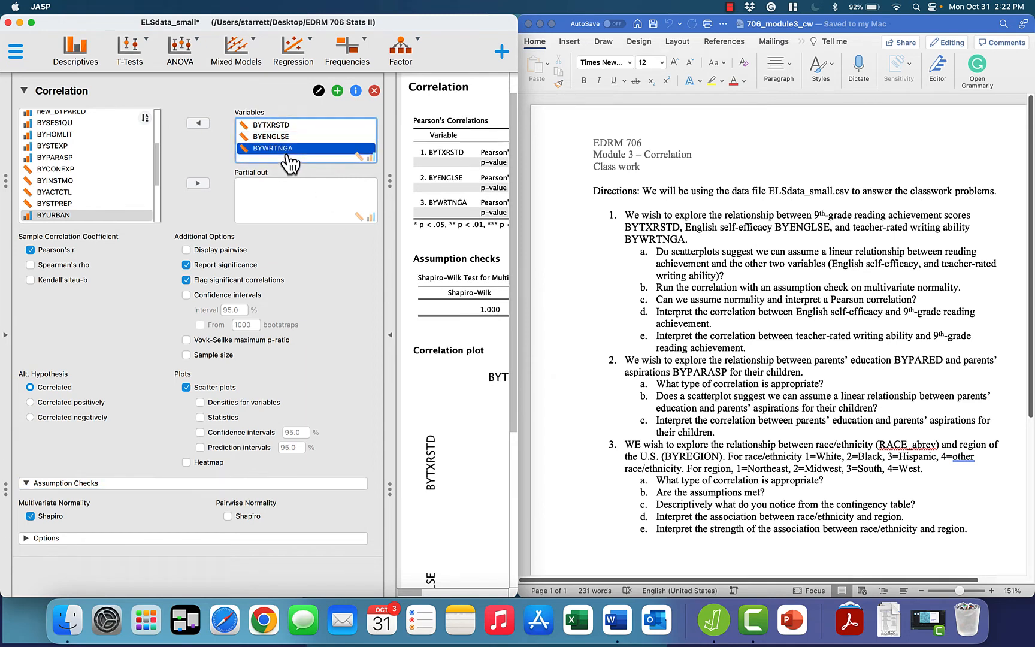
key("super+a")
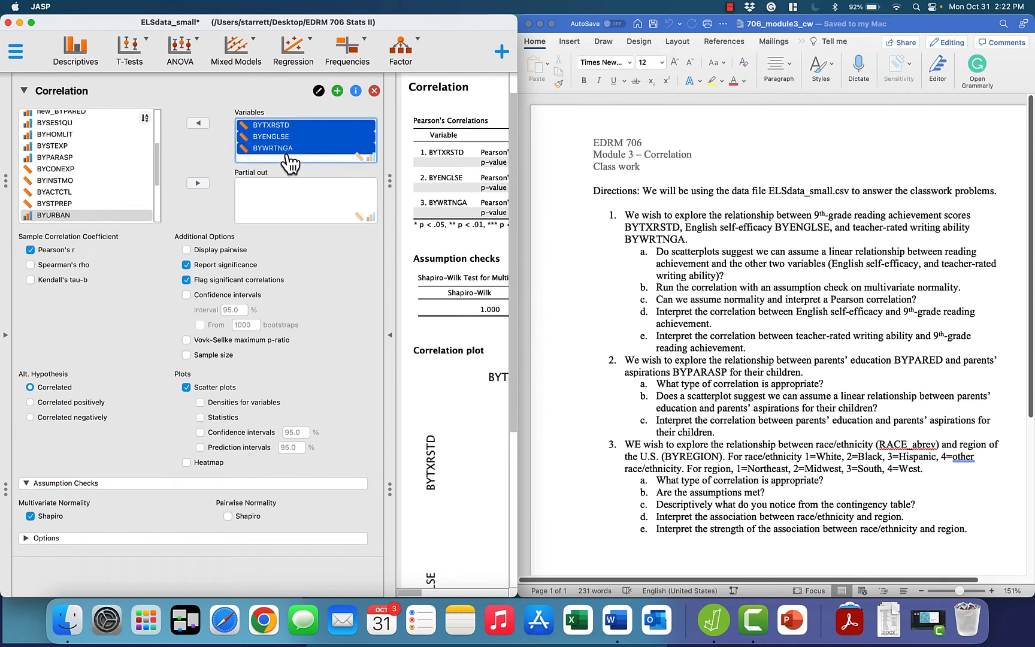
left_click(198, 123)
Add BYPARED and BYPARASP as the variables of the correlation analysis
left_click_drag(159, 162, 157, 135)
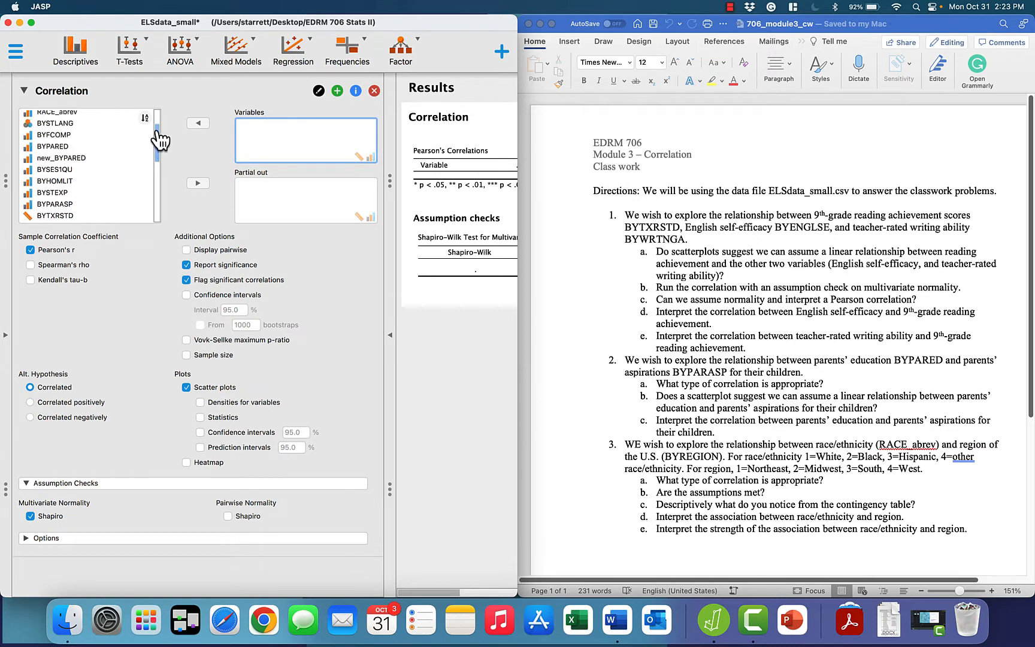
left_click(76, 166)
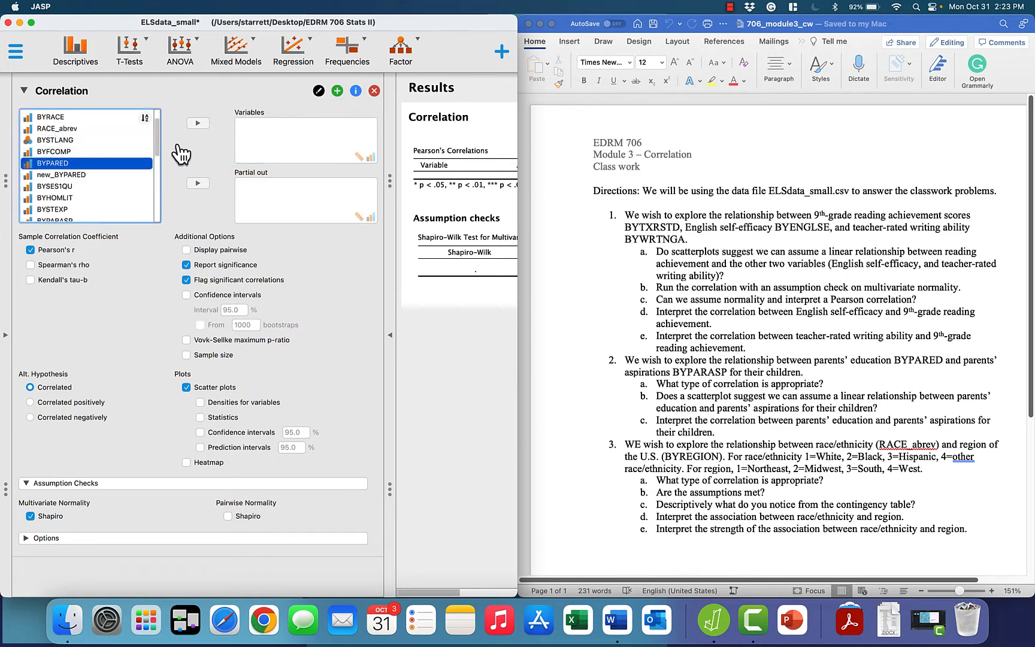
left_click(197, 125)
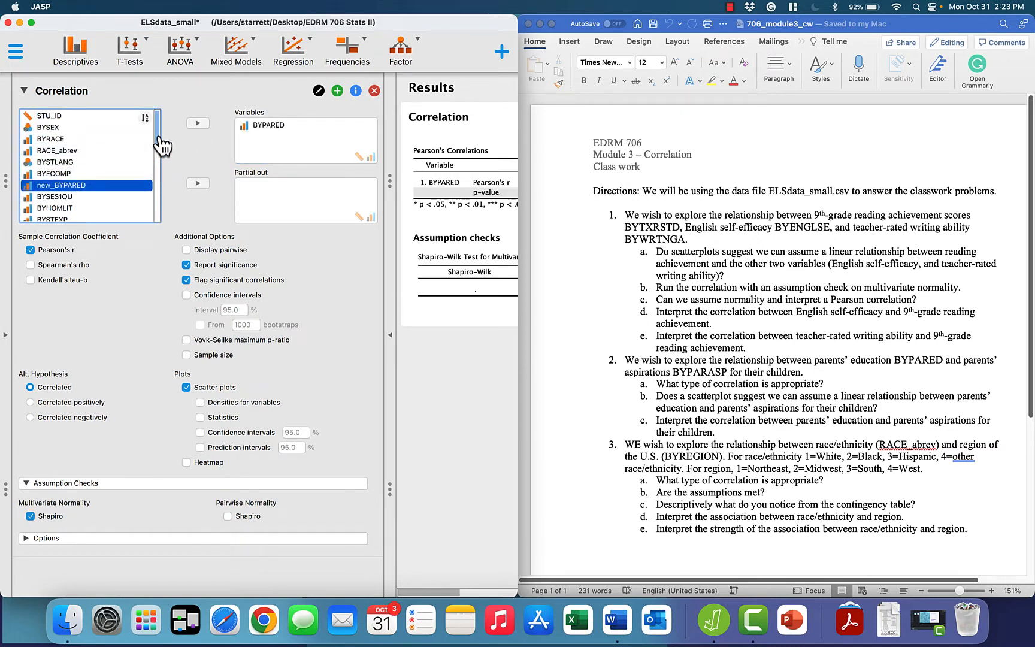
mouse_move(158, 152)
left_mouse_down()
mouse_move(157, 228)
mouse_move(157, 167)
left_mouse_up()
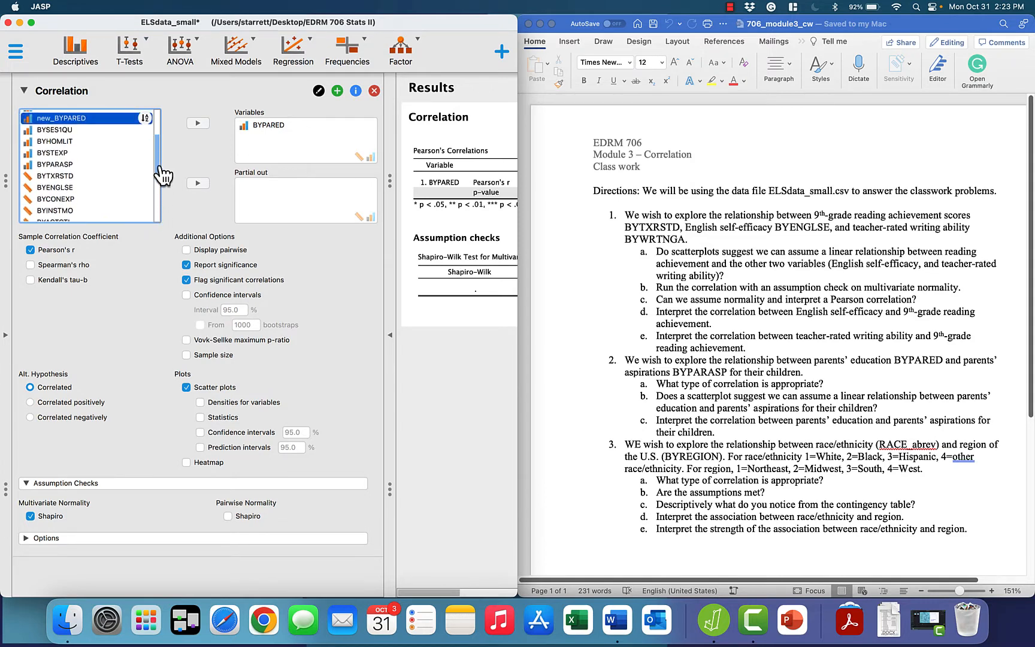
left_click(55, 165)
left_click(202, 125)
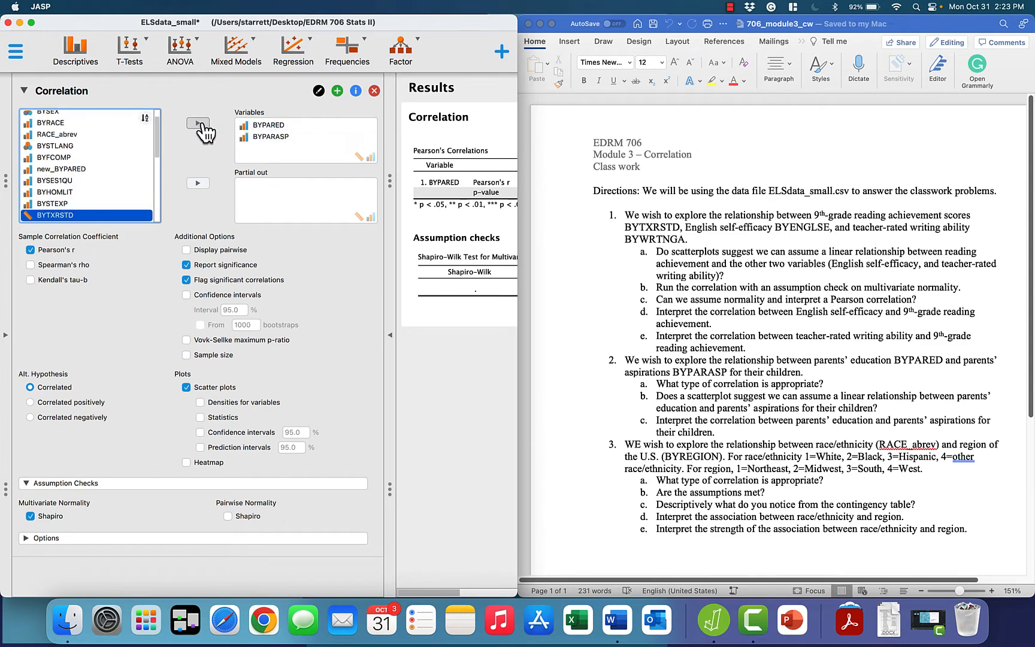
Switch the correlation coefficient from Pearson's r to Spearman's rho and turn off the Shapiro multivariate normality check
left_click(29, 250)
left_click(30, 265)
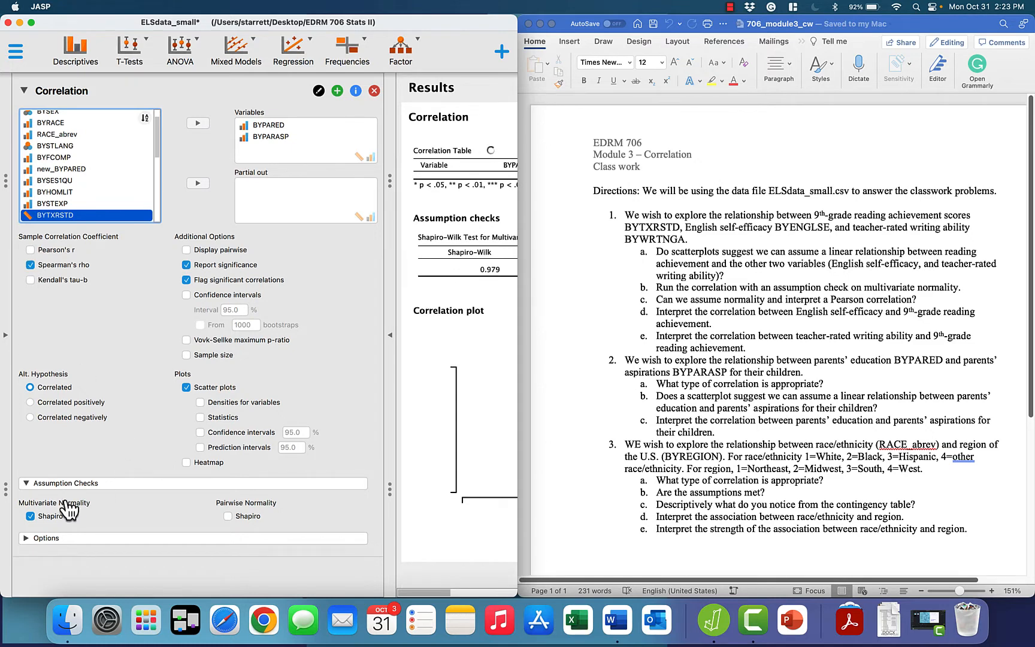
left_click(31, 518)
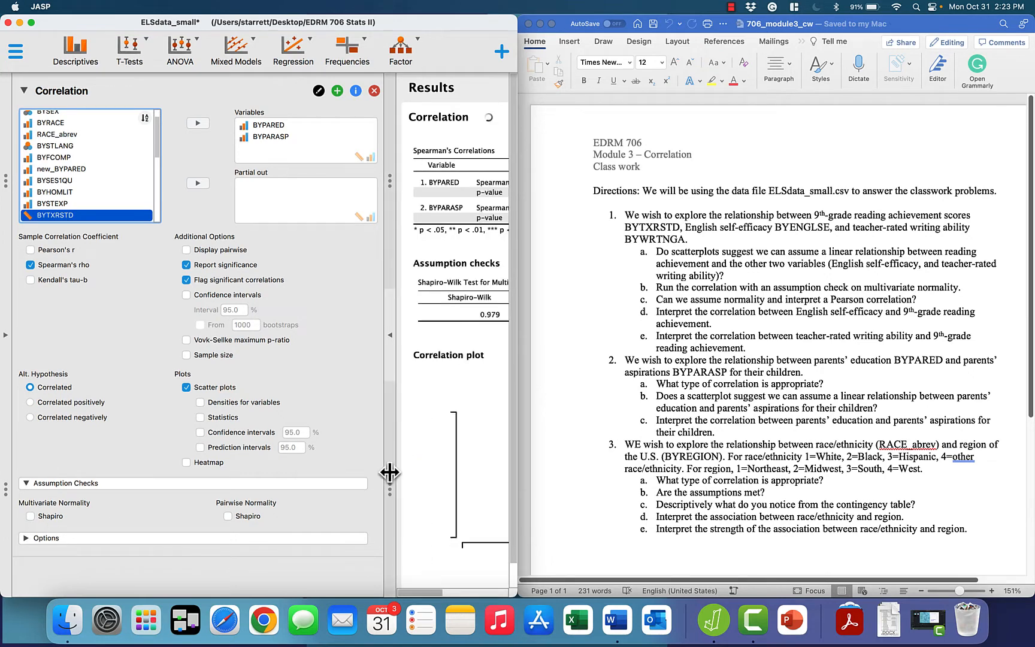
Widen the results area to examine the Spearman's correlations table and the BYPARED–BYPARASP scatter plot, then return to the settings
left_click_drag(388, 480, 102, 464)
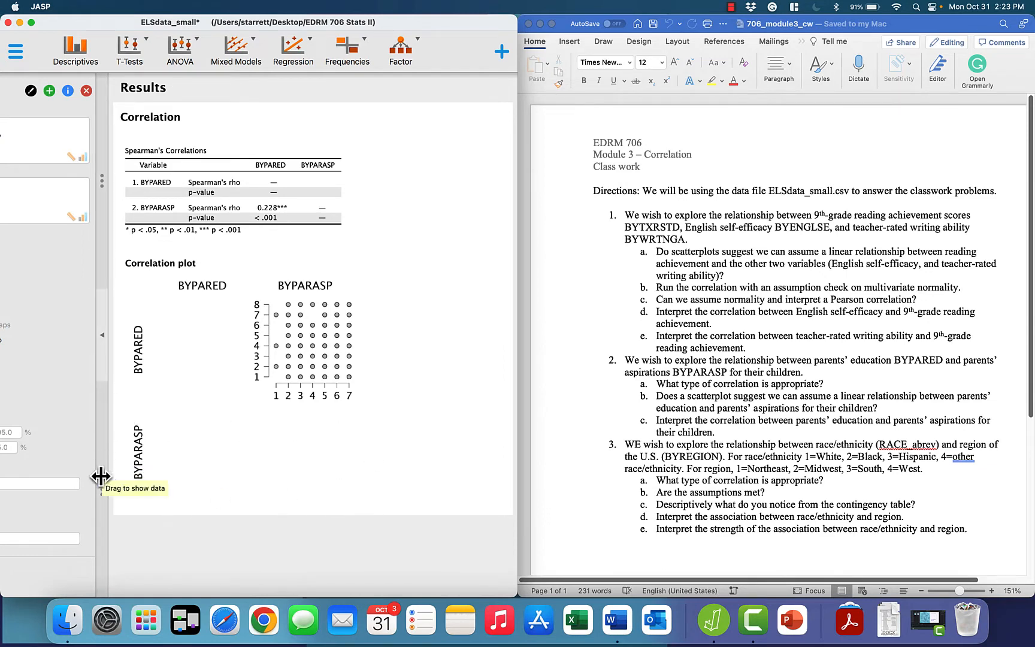
left_click_drag(102, 478, 122, 445)
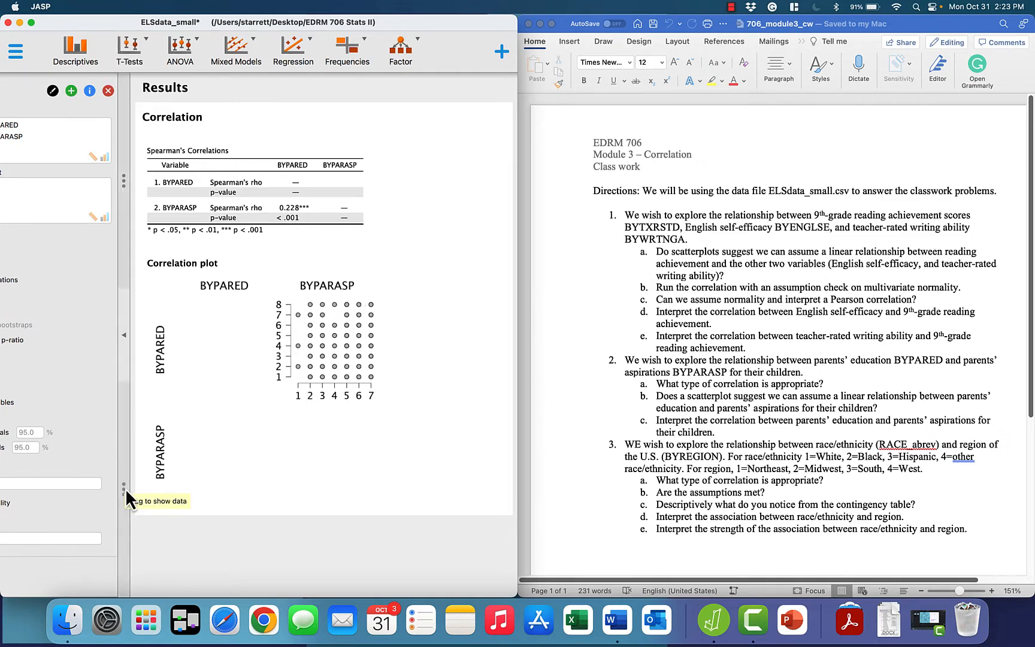
left_click_drag(125, 488, 298, 475)
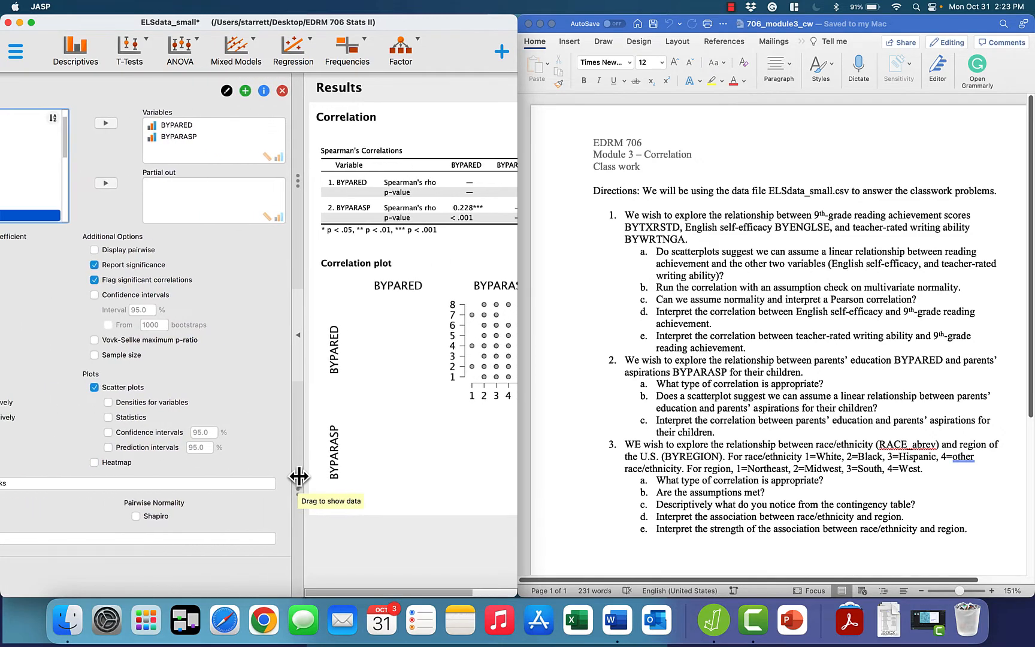
Start a descriptive statistics analysis with BYPARASP and BYPARED as its variables
left_click(86, 68)
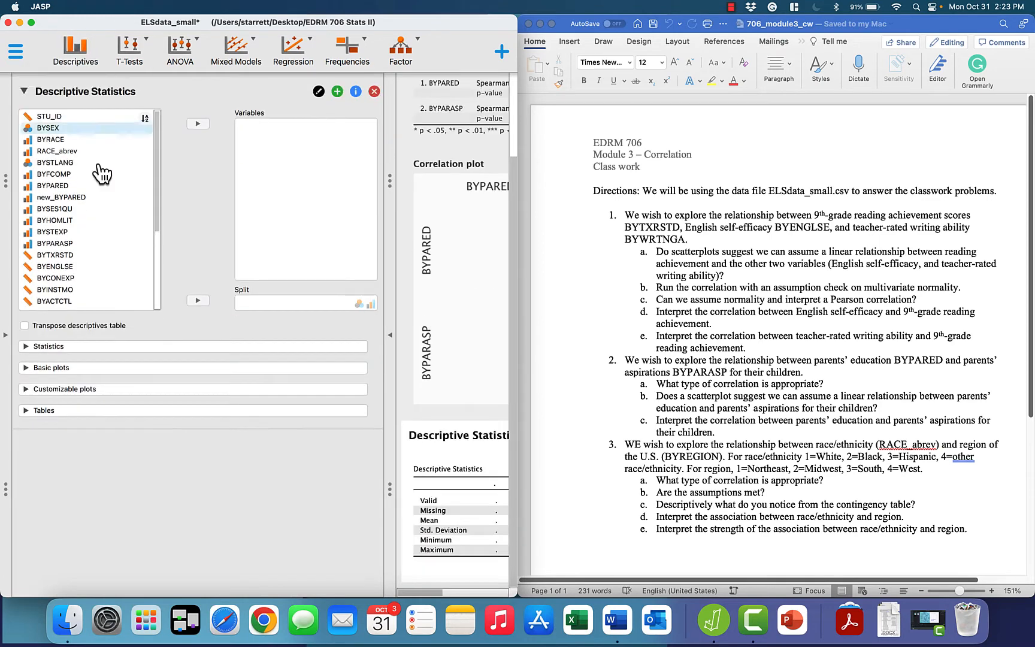
left_click(108, 243)
left_click(198, 160)
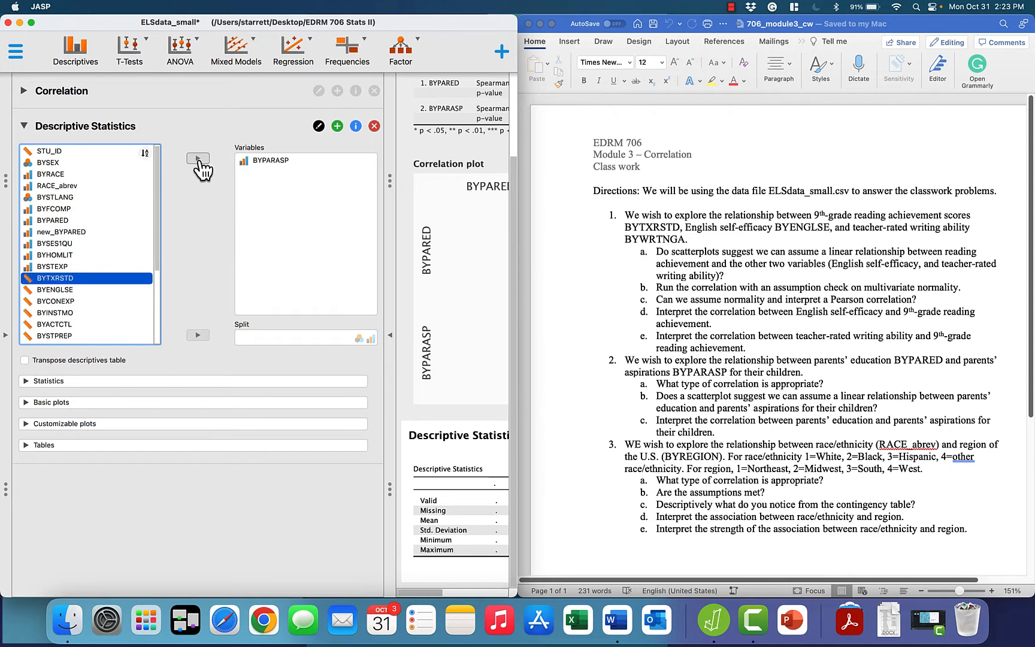
left_click(96, 220)
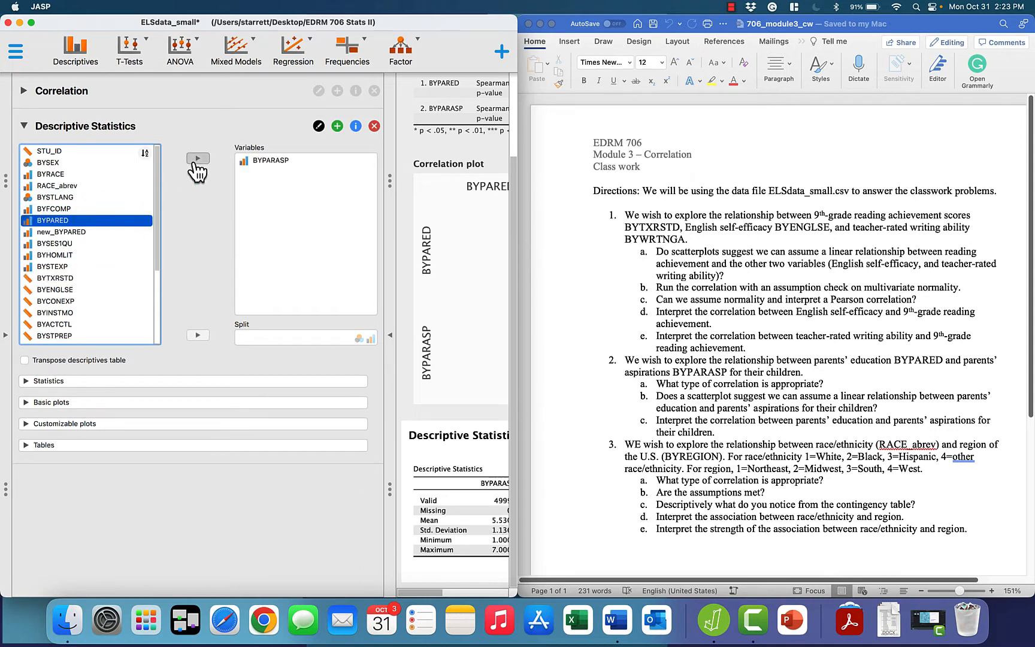
left_click(198, 158)
Turn on the customizable scatter plot with a smooth regression line and examine the BYPARASP–BYPARED plot in the widened results
left_click(38, 425)
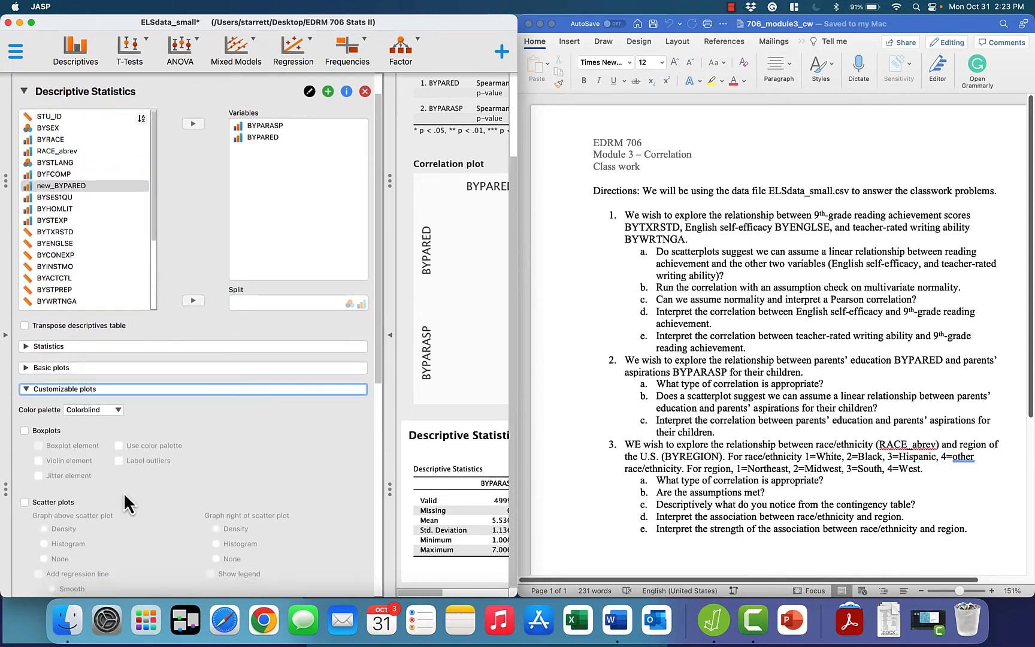
left_click(24, 342)
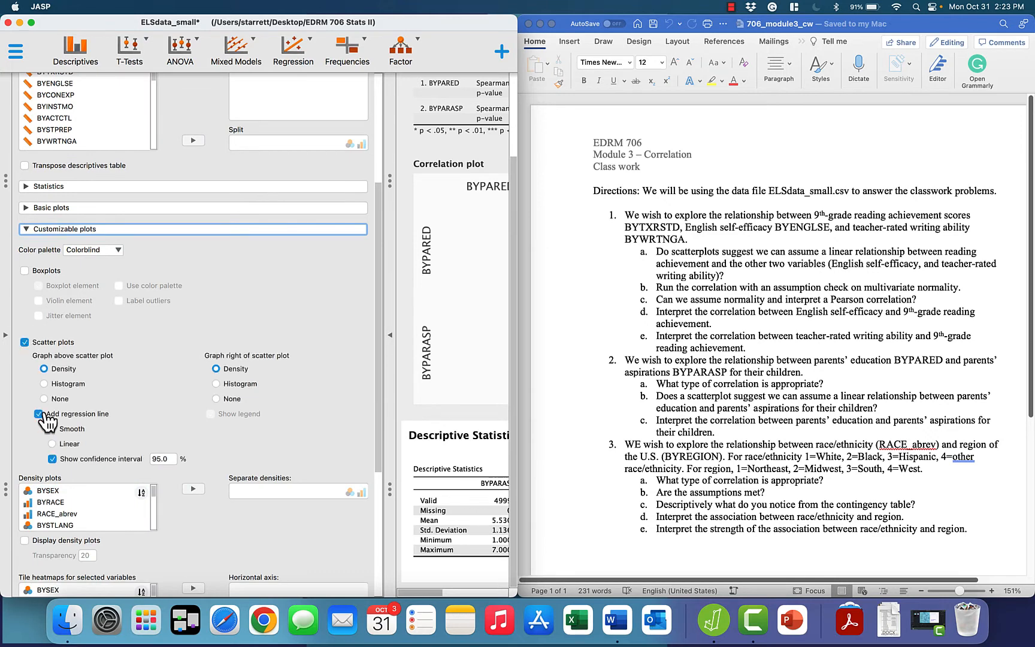
left_click(38, 414)
left_click(53, 458)
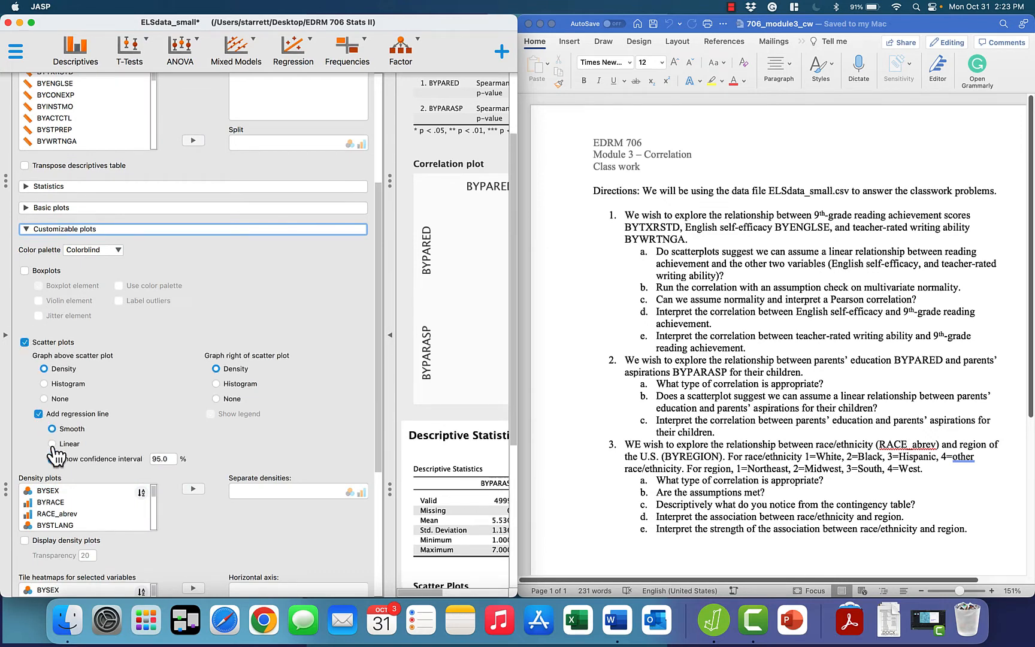
scroll(455, 506, "right", 2)
scroll(455, 506, "down", 1)
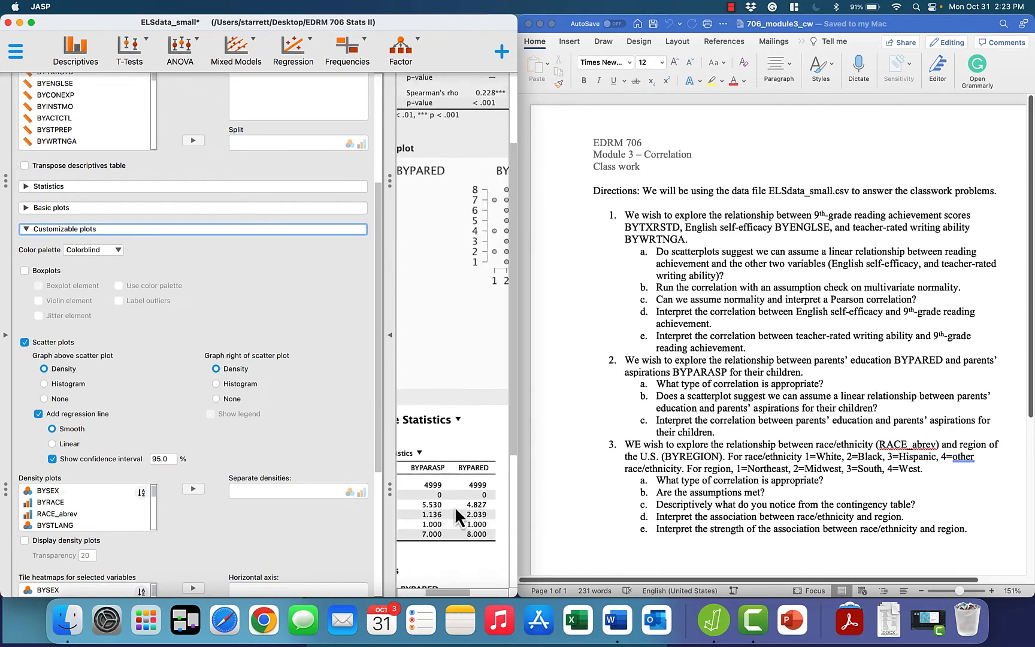
scroll(455, 506, "left", 1)
left_click(398, 338)
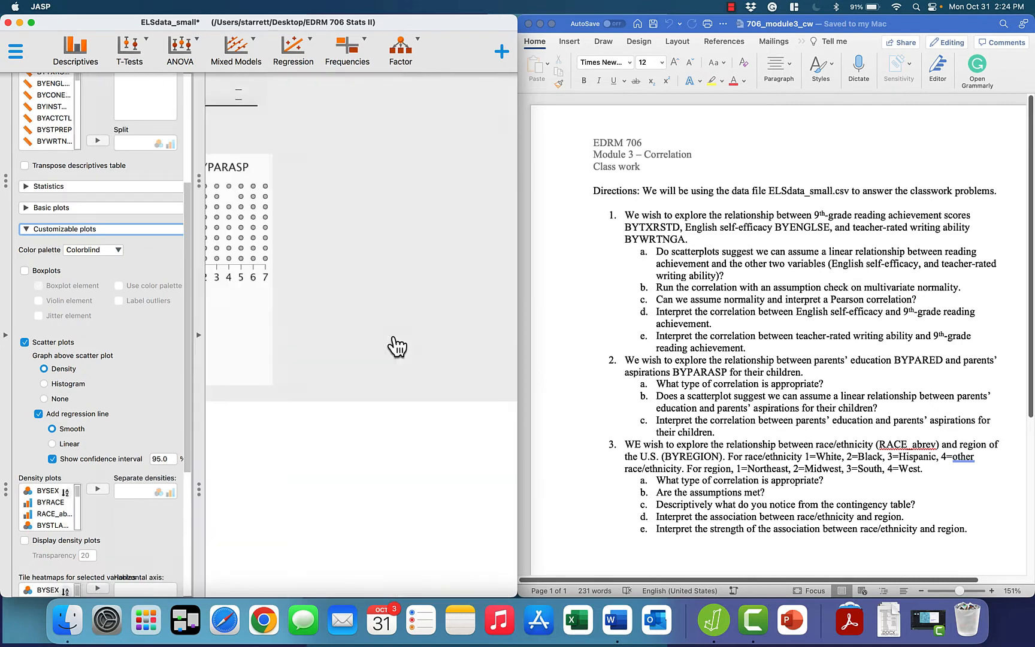
scroll(361, 433, "down", 6)
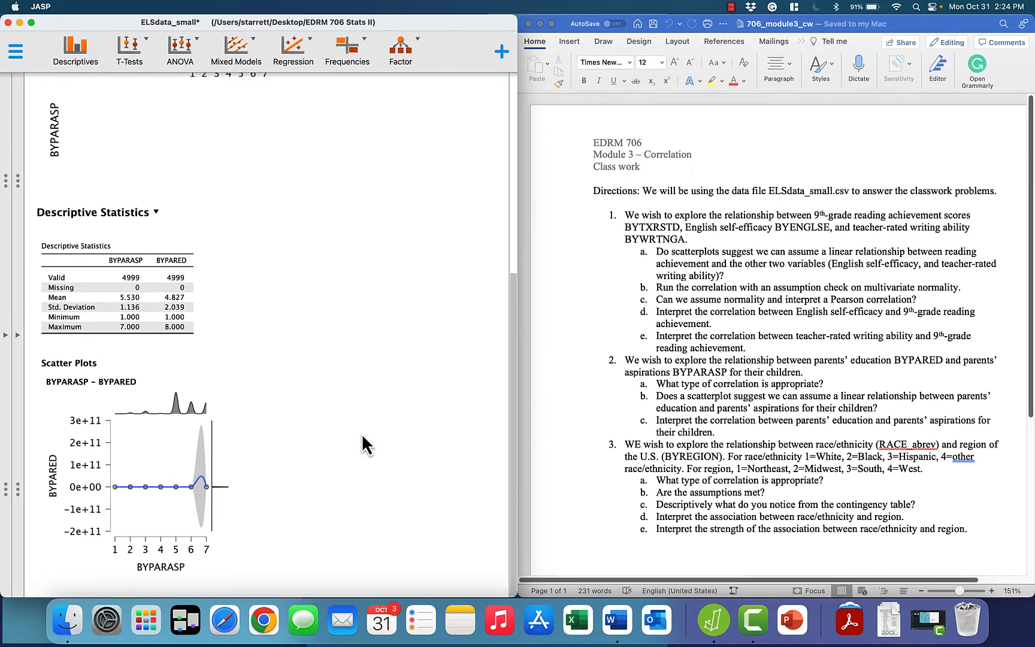
Return to the settings, make the scatter plot's regression line linear and turn off its confidence interval
left_click(17, 334)
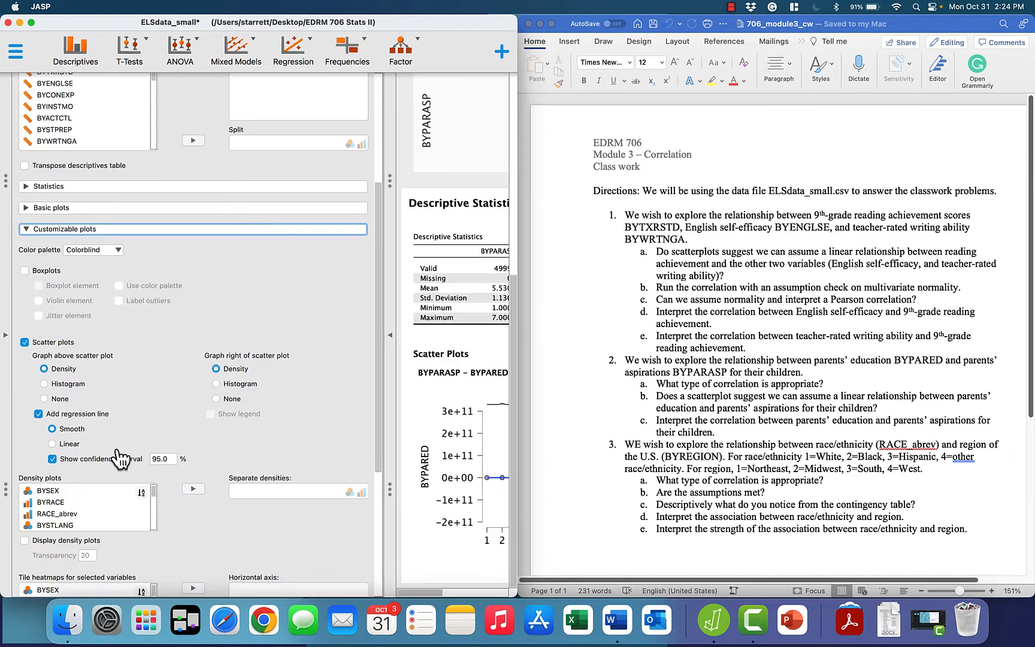
left_click(52, 443)
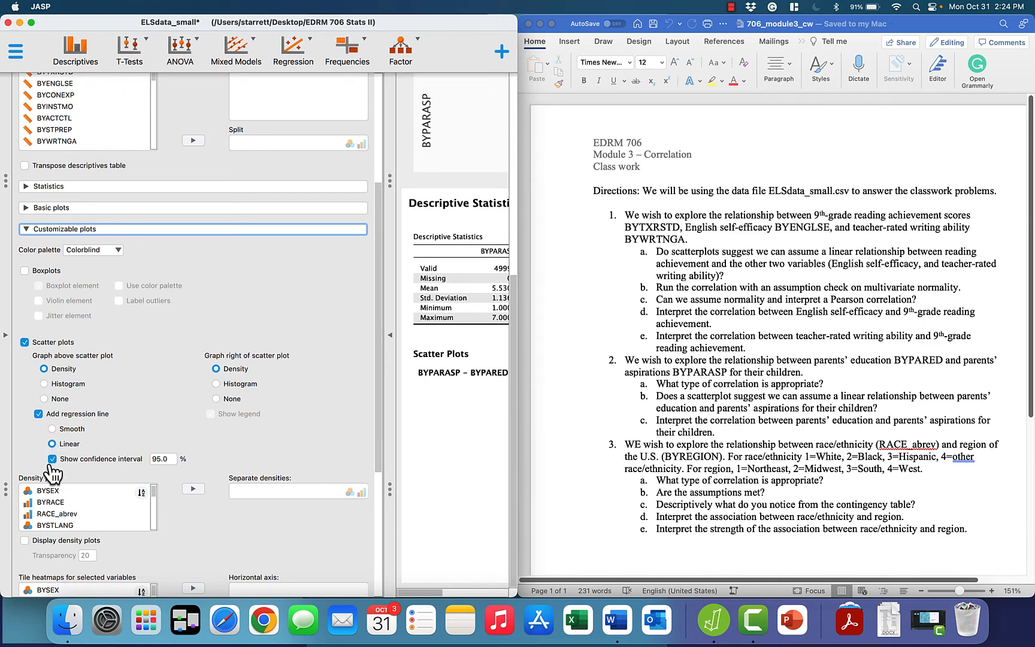
left_click(52, 459)
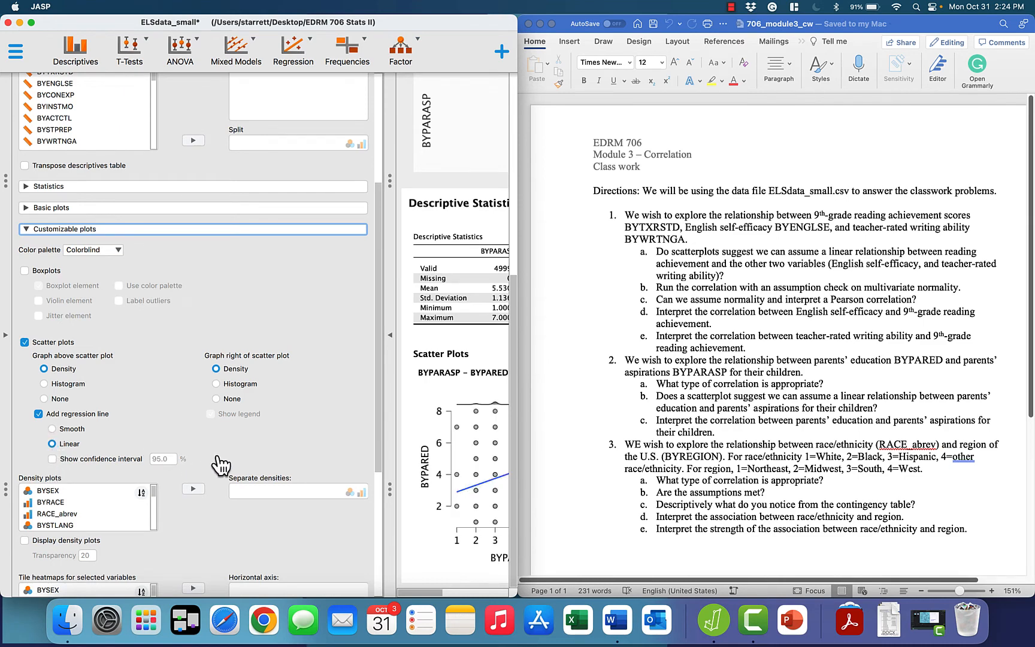
Widen the results to examine the linear BYPARASP–BYPARED plot and the Spearman's correlations table, then return to the settings
left_click(388, 359)
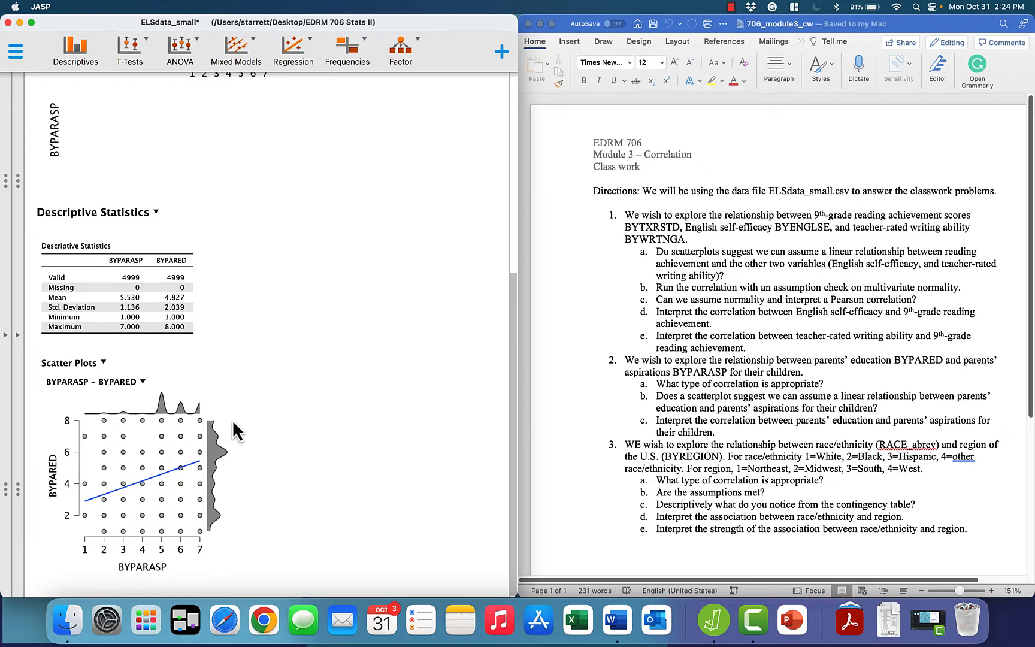
scroll(291, 356, "up", 10)
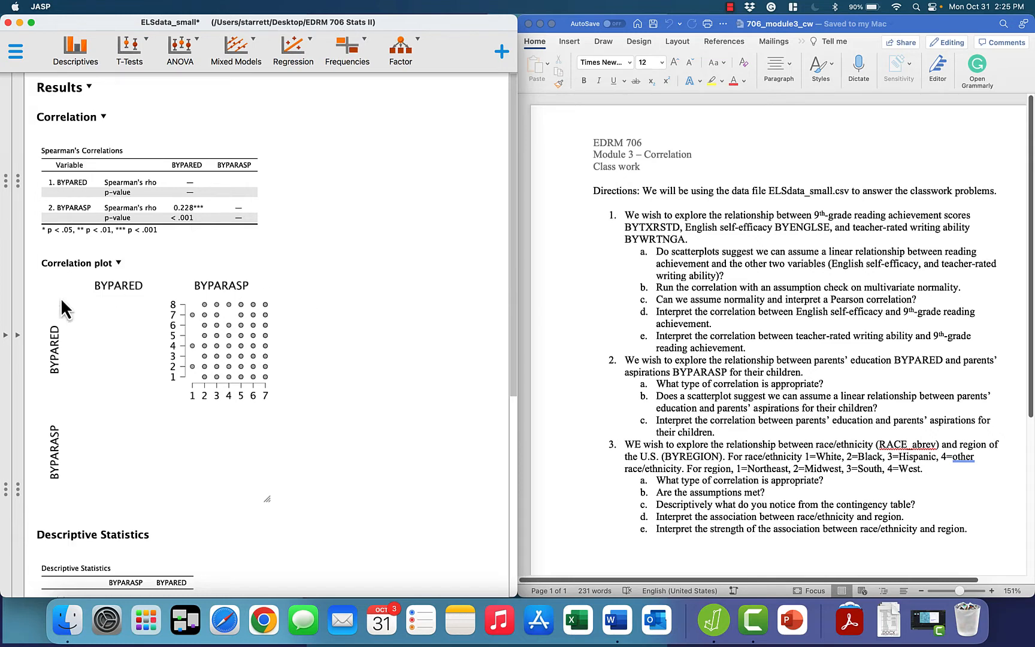
left_click(19, 339)
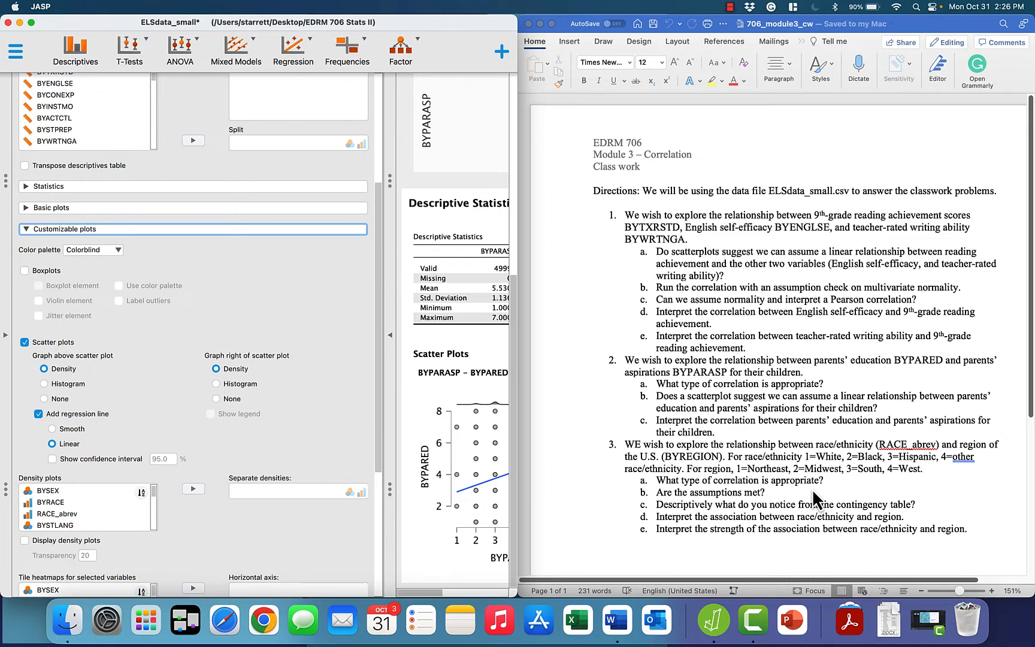
Start a classical contingency tables analysis with RACE_abrev as rows and BYREGION as columns
scroll(311, 302, "up", 5)
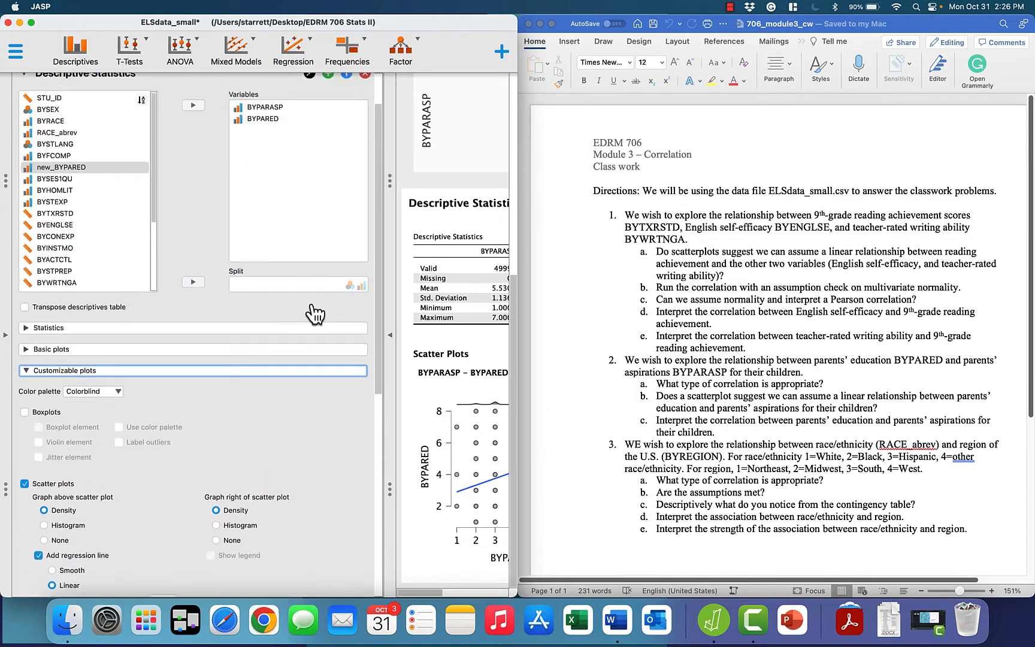
left_click(358, 60)
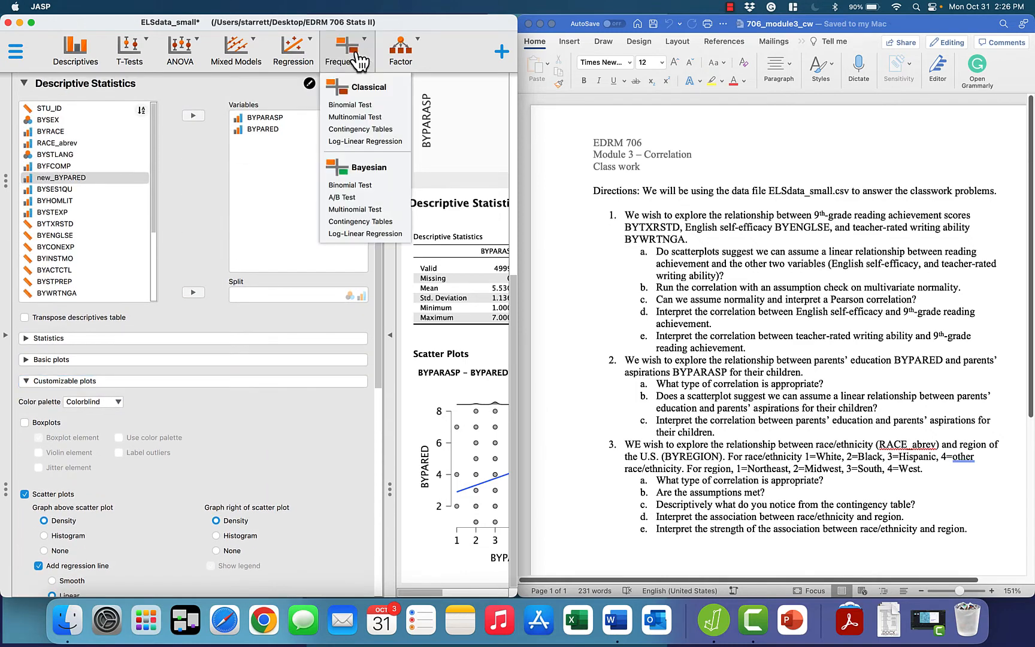
left_click(365, 130)
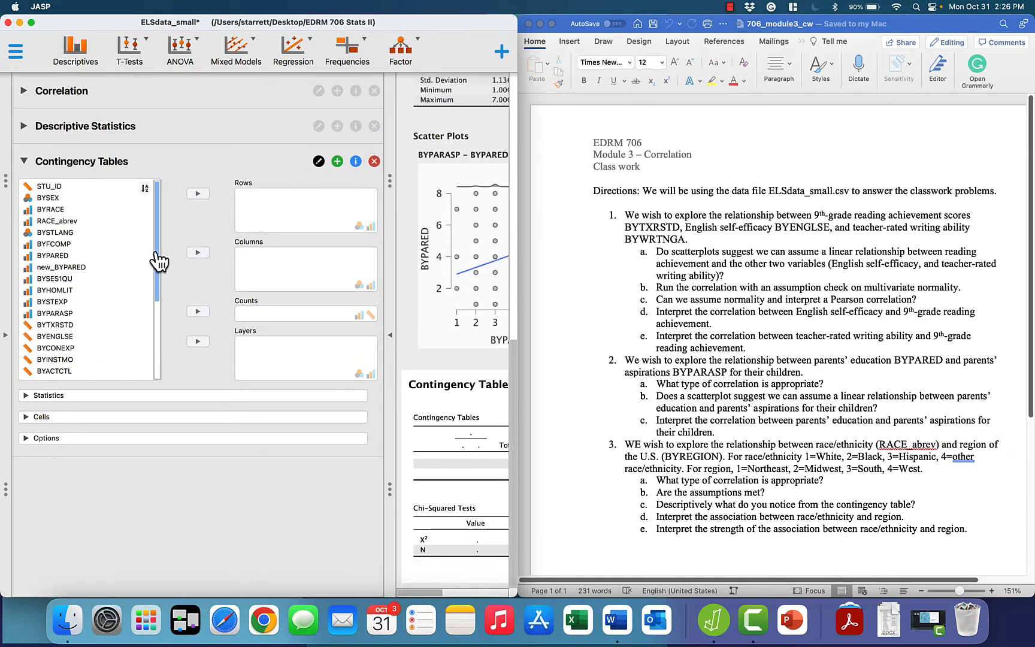
scroll(153, 250, "down", 2)
scroll(139, 235, "up", 2)
left_click(111, 222)
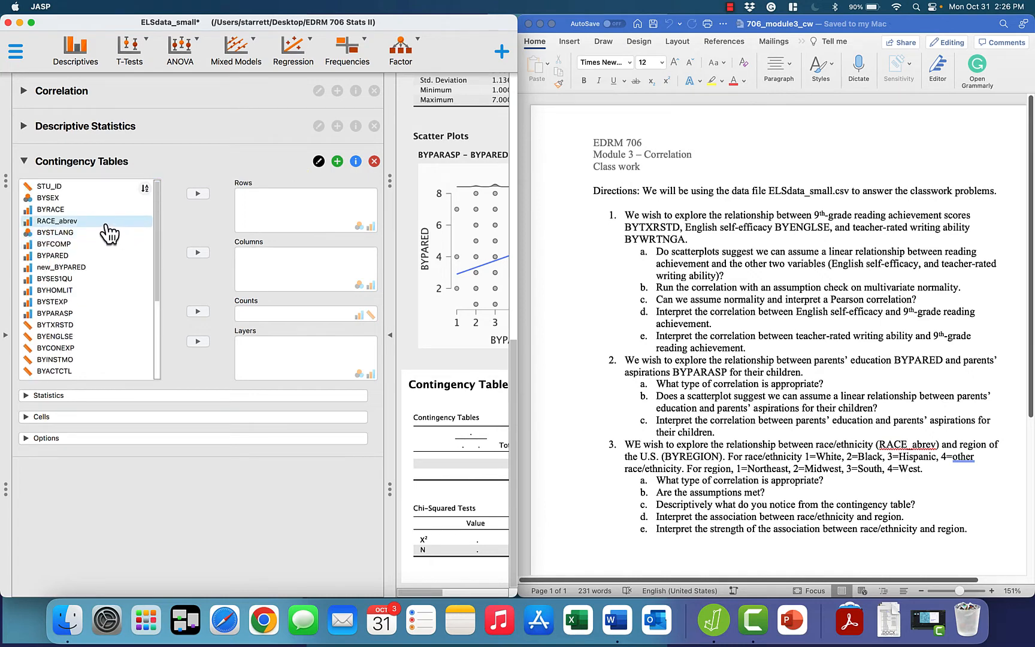
left_click(200, 196)
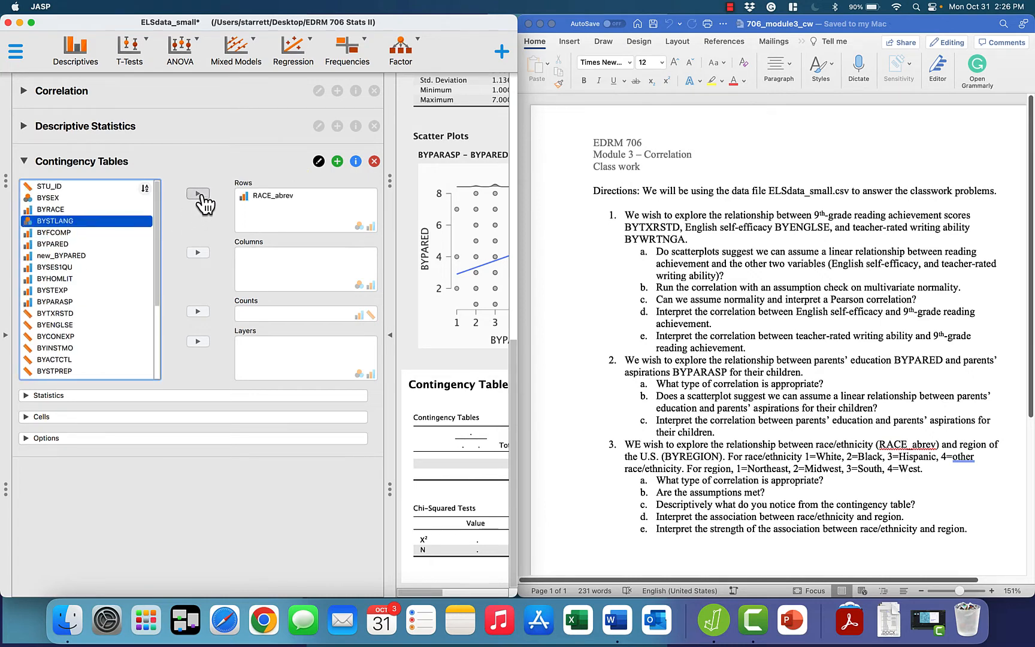
left_click_drag(161, 275, 155, 380)
left_click(105, 372)
left_click(204, 261)
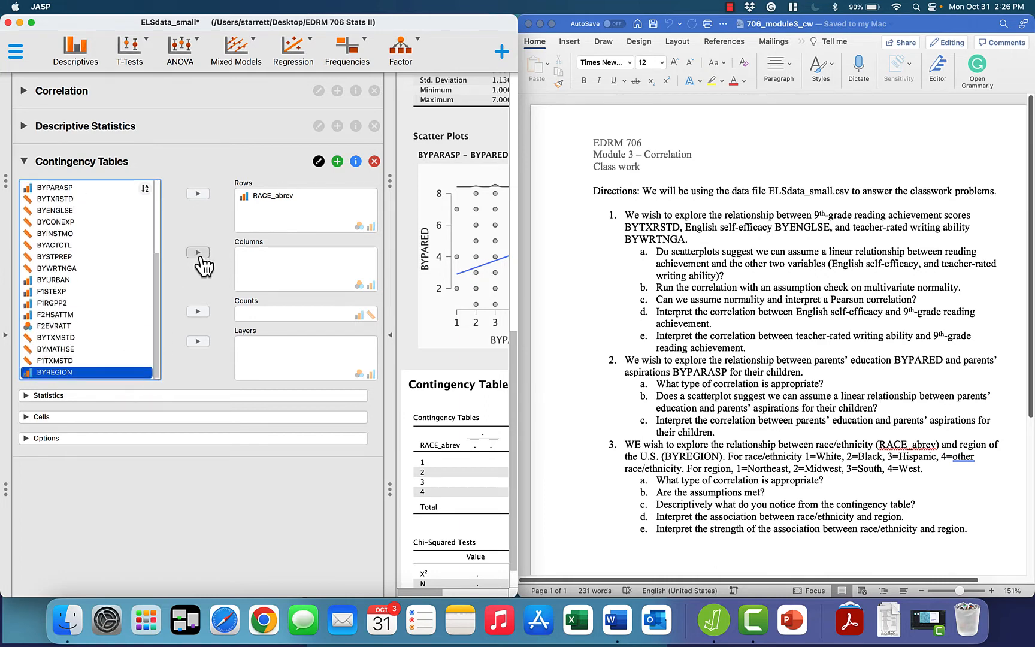
Add the χ² continuity correction, likelihood ratio, contingency coefficient, and Phi and Cramer's V to the contingency table statistics
left_click(65, 398)
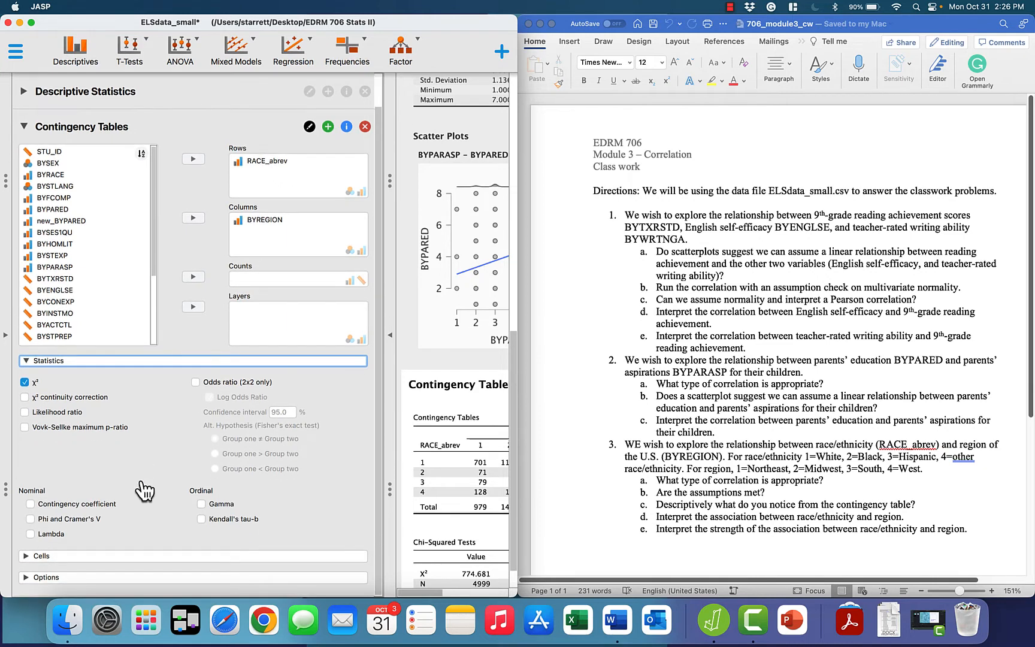
left_click(24, 397)
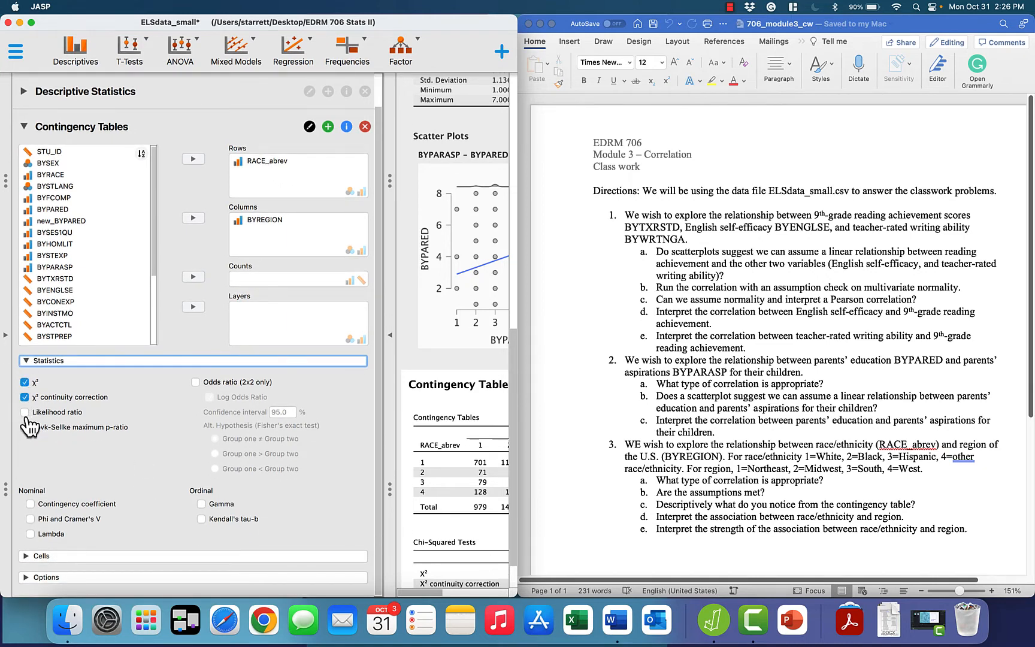
left_click(25, 412)
left_click(31, 504)
left_click(31, 519)
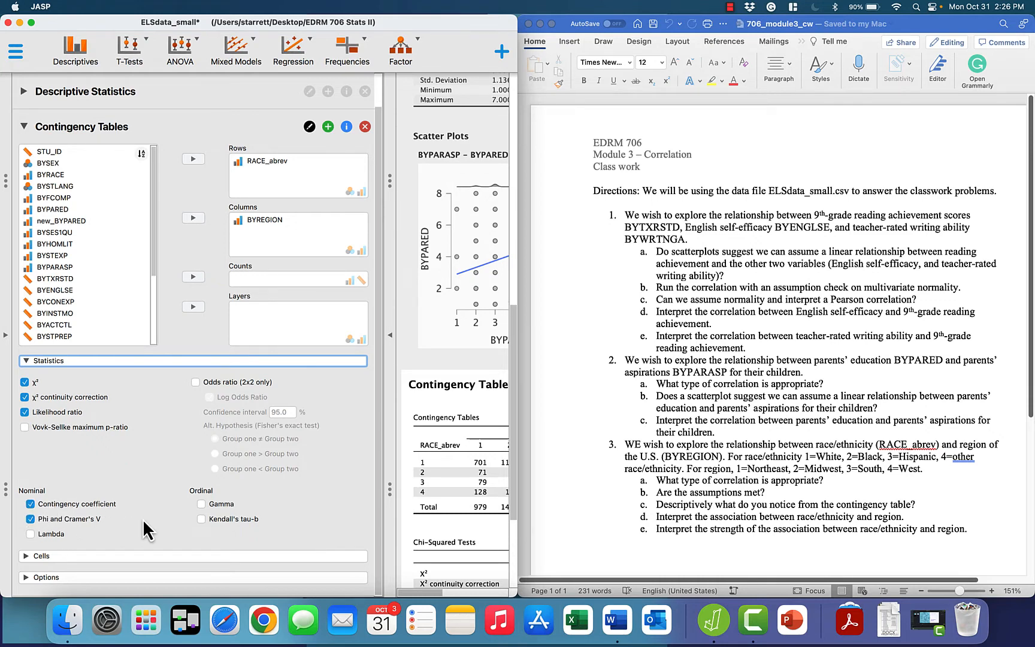
Show expected counts plus row and column percentages in the contingency table cells
left_click(136, 556)
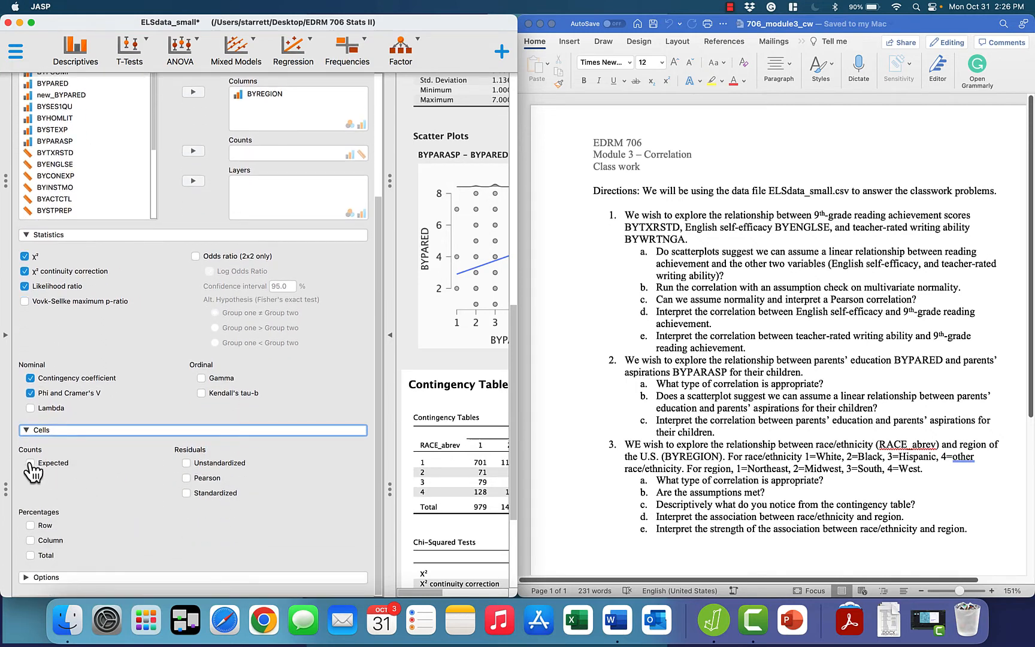
left_click(30, 464)
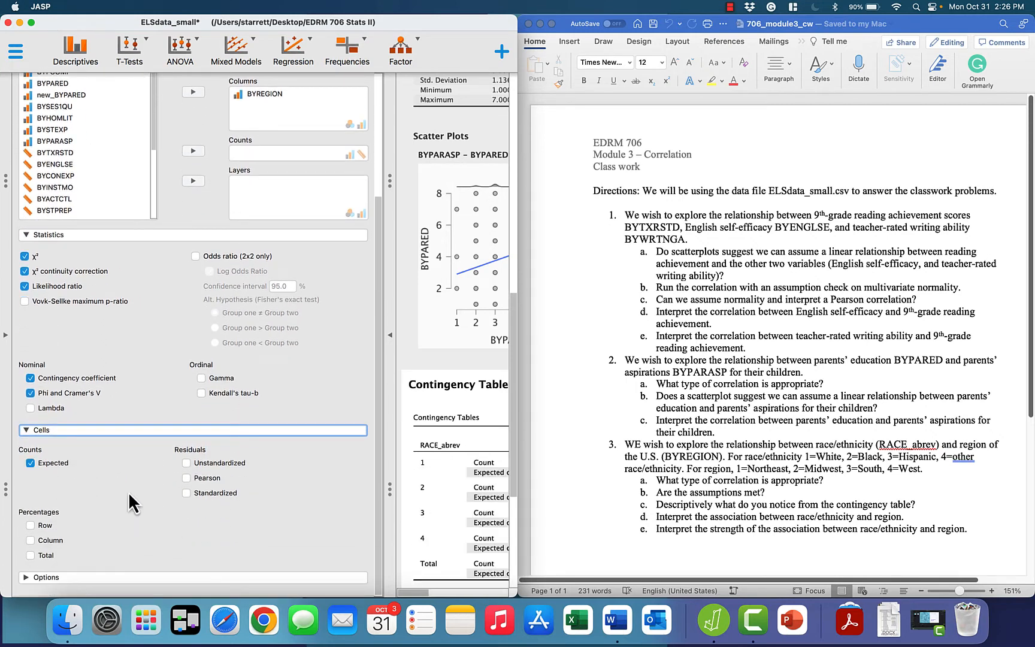
left_click(30, 525)
left_click(30, 541)
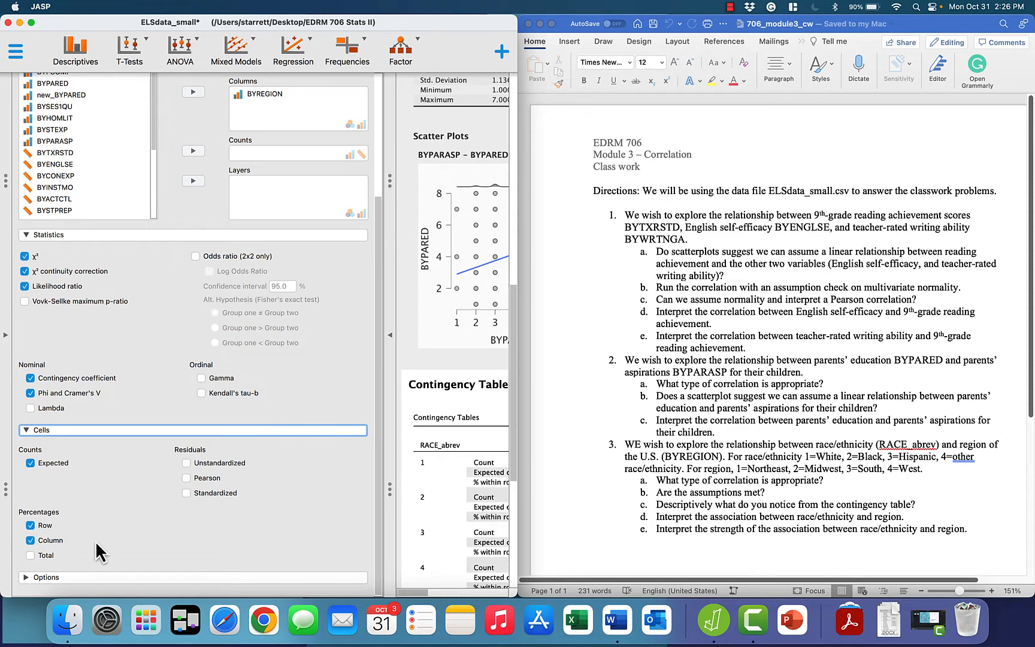
Widen the results to examine the RACE_abrev by BYREGION contingency table, the chi-squared tests and the nominal association measures
scroll(140, 539, "up", 3)
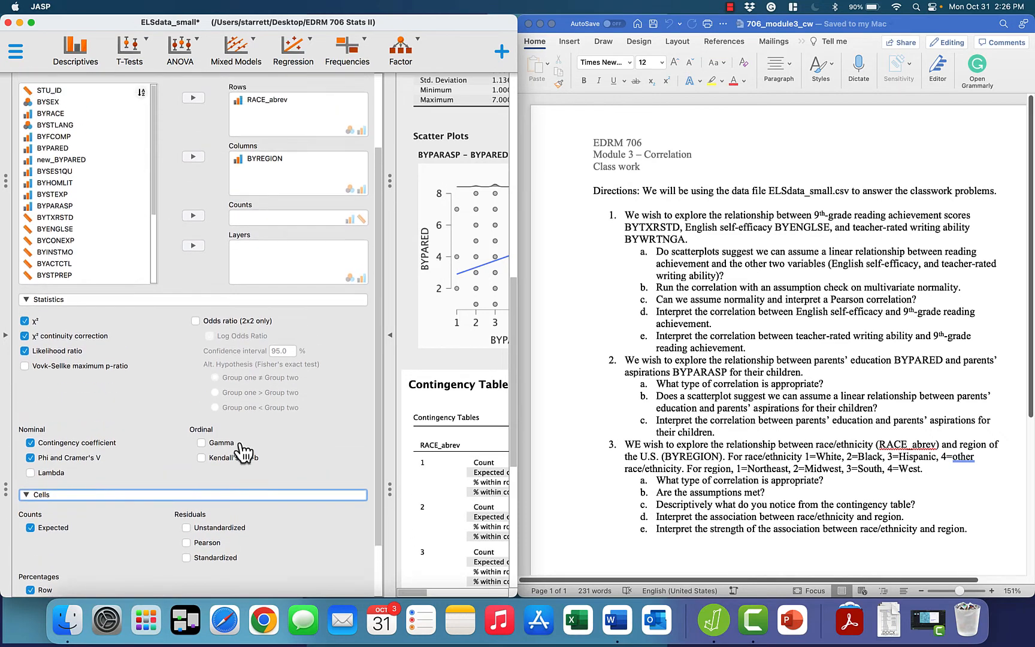
left_click(390, 339)
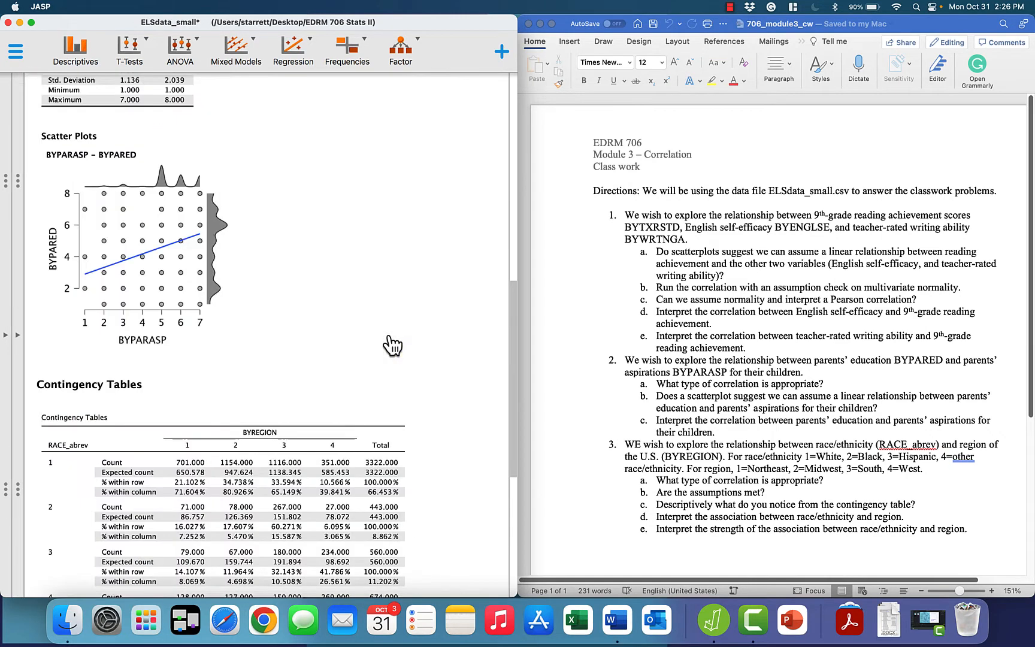
scroll(393, 346, "down", 7)
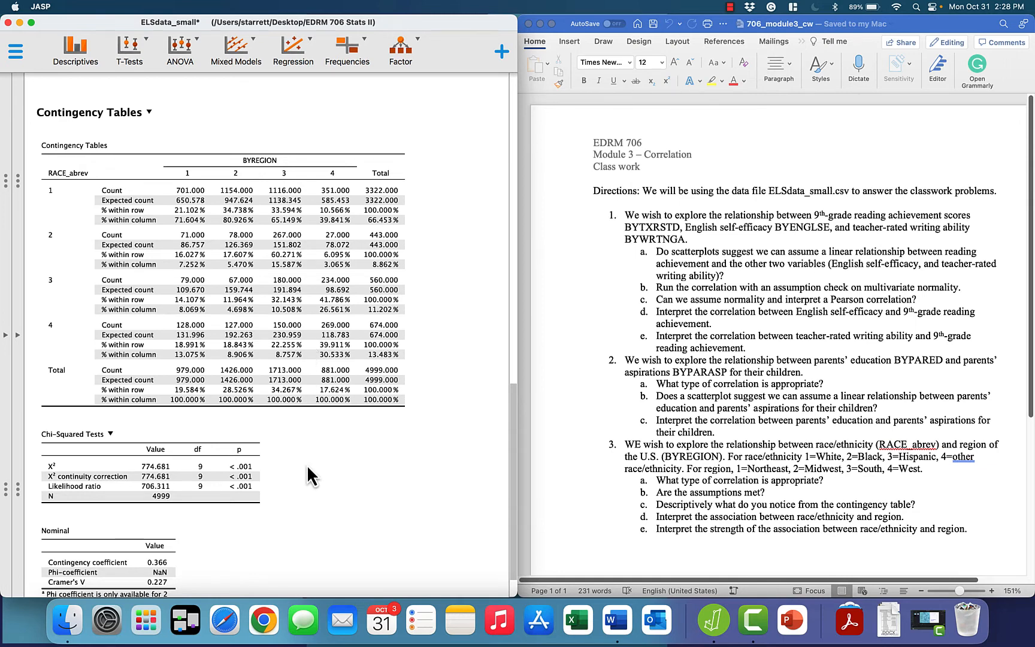
scroll(307, 464, "down", 2)
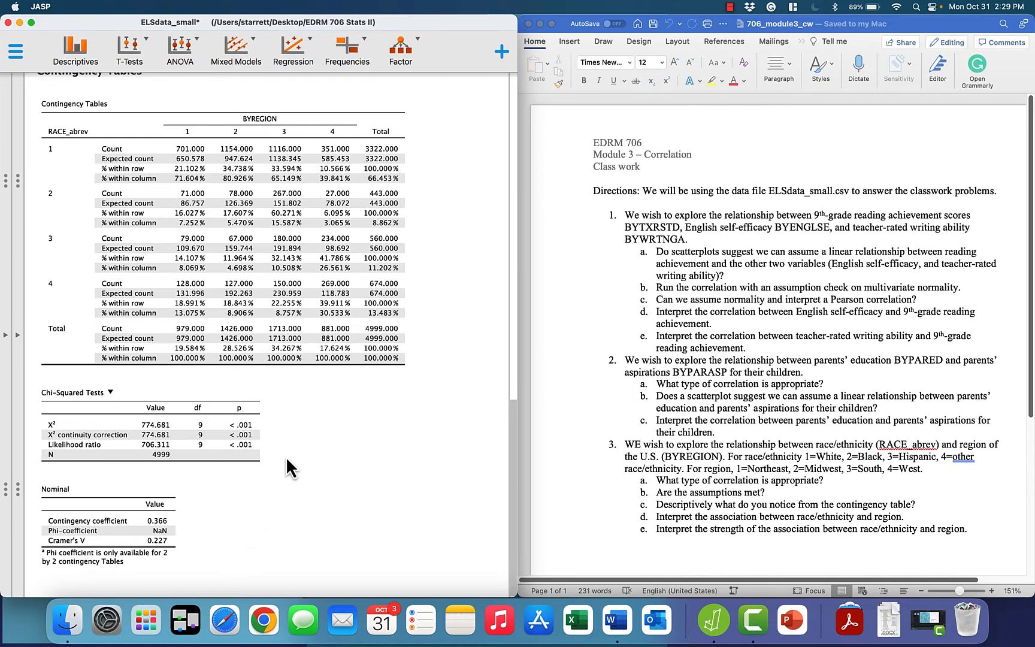
left_click_drag(460, 28, 484, 31)
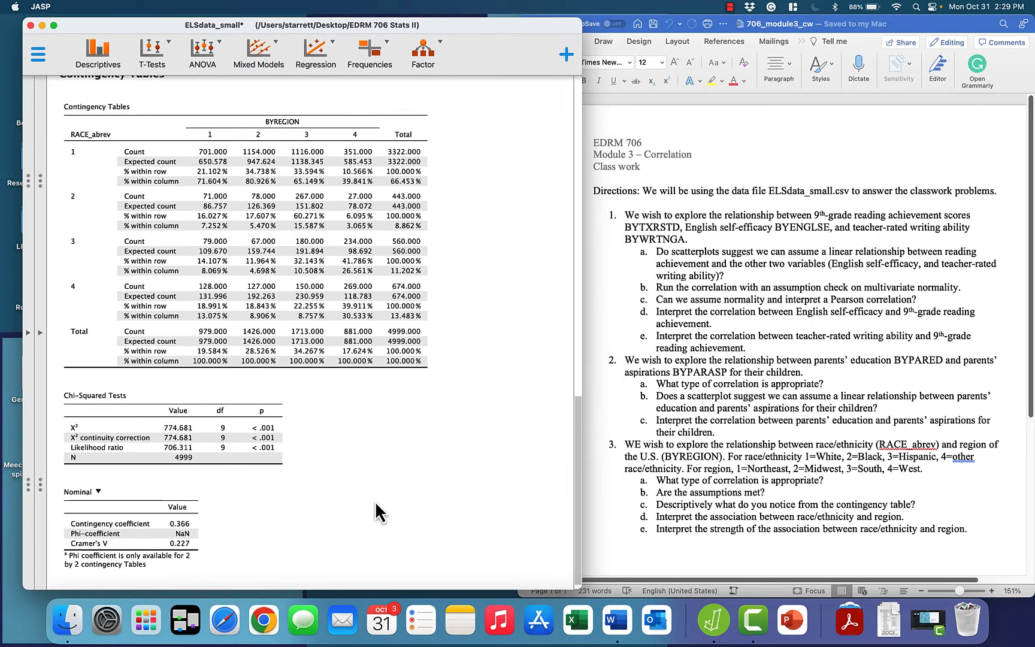
left_click(730, 6)
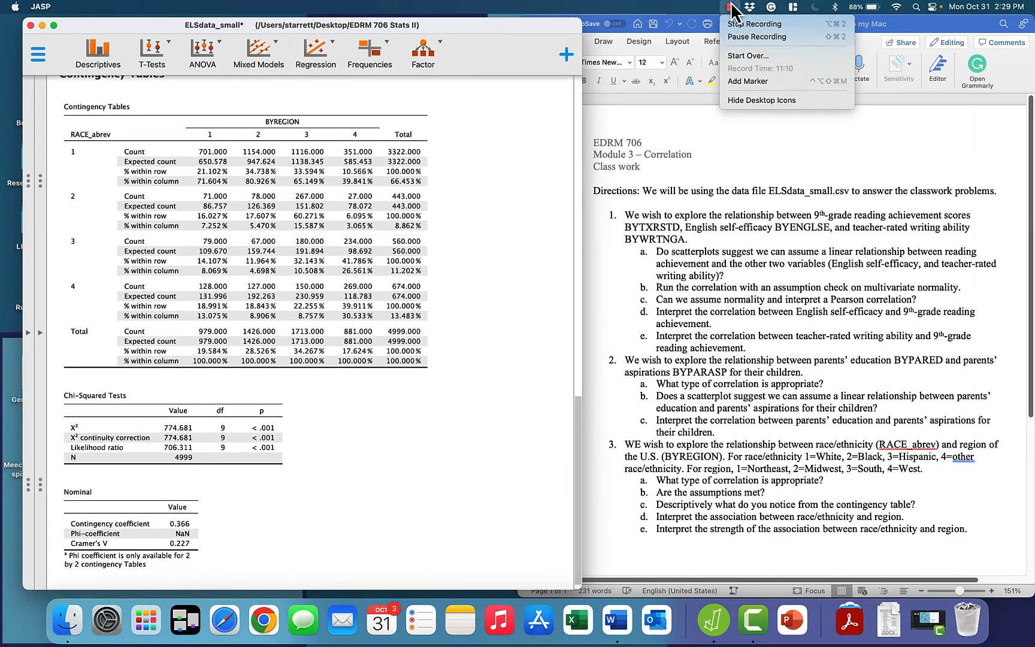
left_click(738, 37)
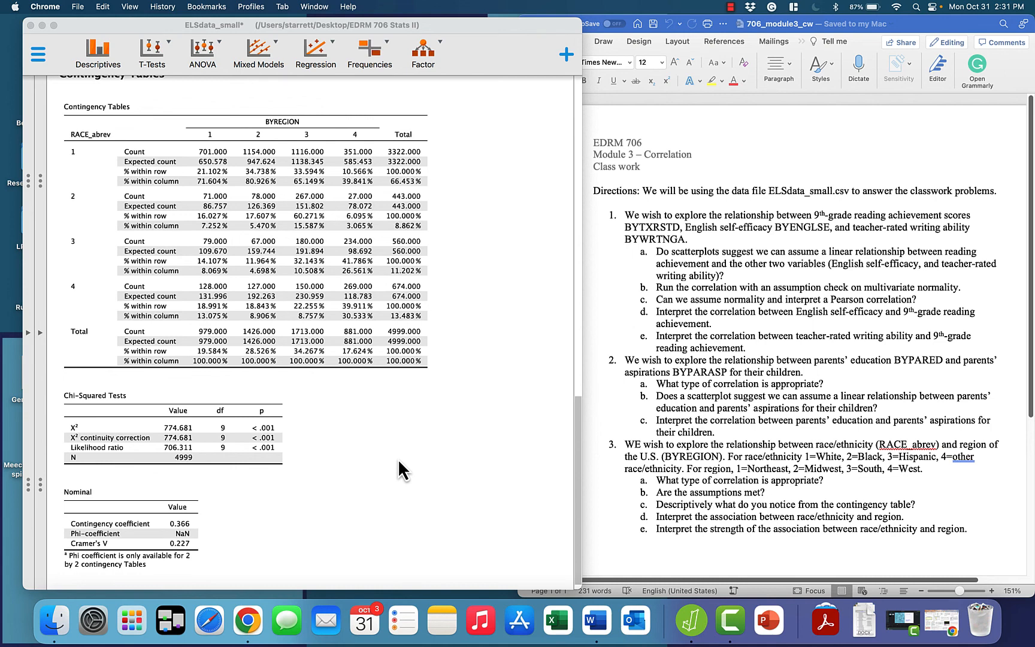
left_click(731, 7)
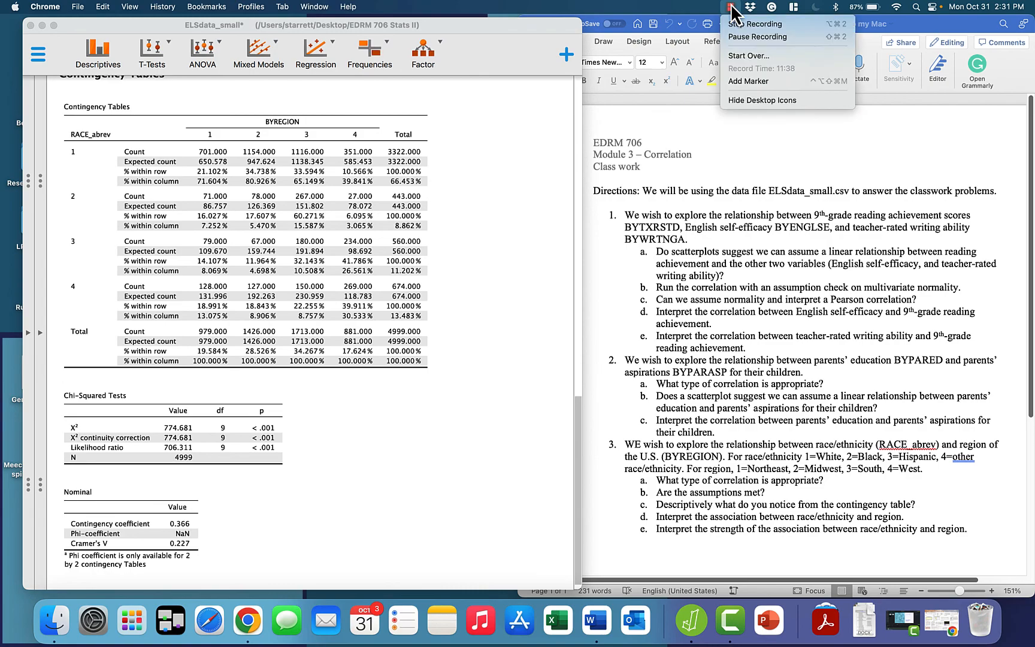